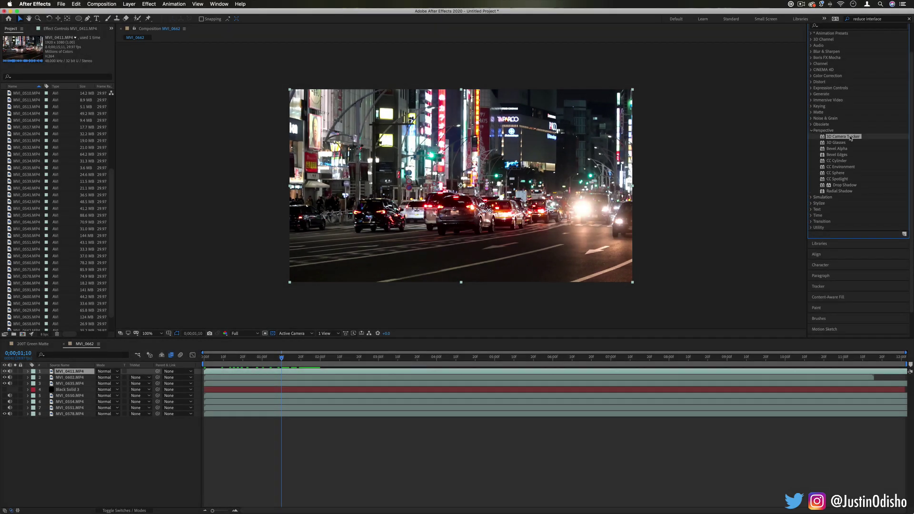
Apply the 3D Camera Tracker from Perspective to the MVI_0411 street clip
left_click_drag(849, 138, 441, 231)
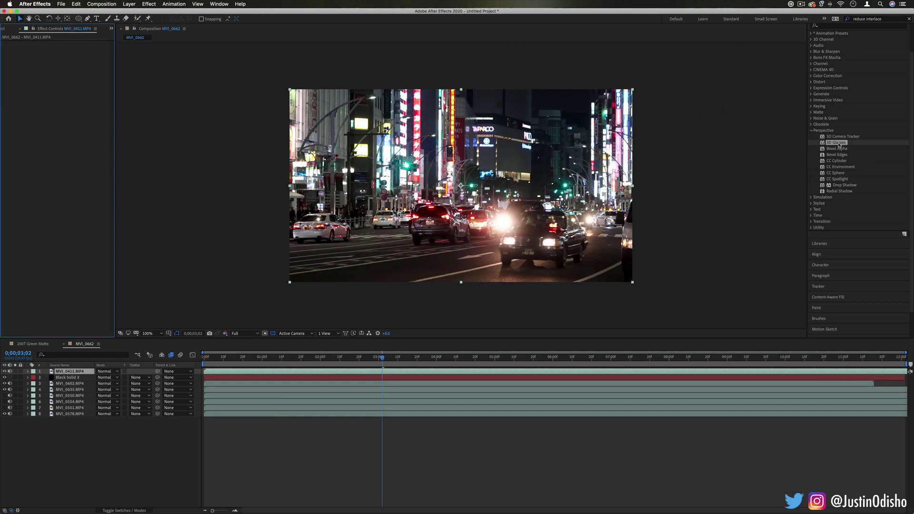
Apply 3D Glasses with MVI_0411 as both Left and Right View, raising Scene Convergence
left_click_drag(839, 145, 432, 125)
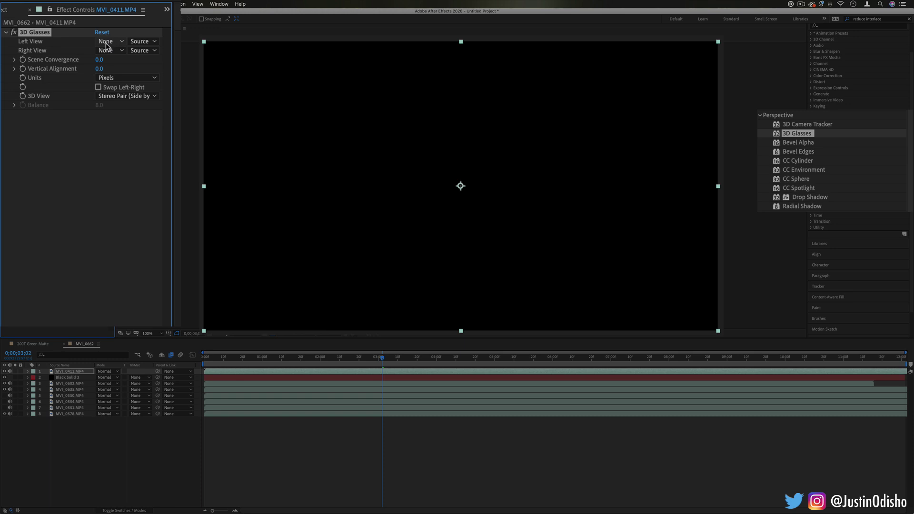
left_click(108, 41)
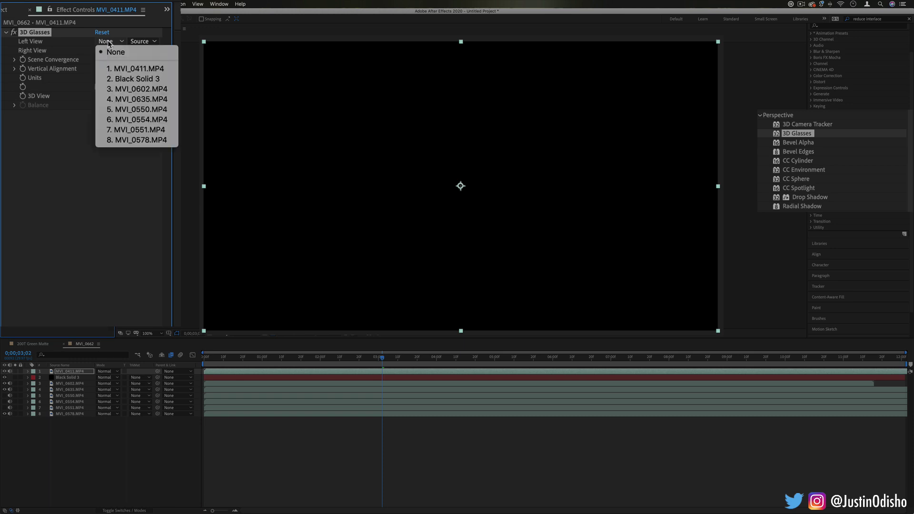
left_click(138, 69)
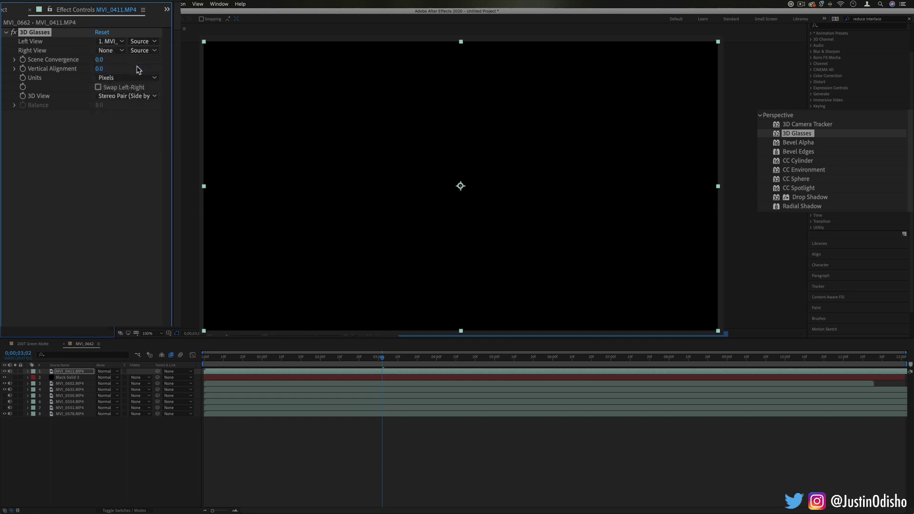
left_click(114, 50)
left_click(131, 77)
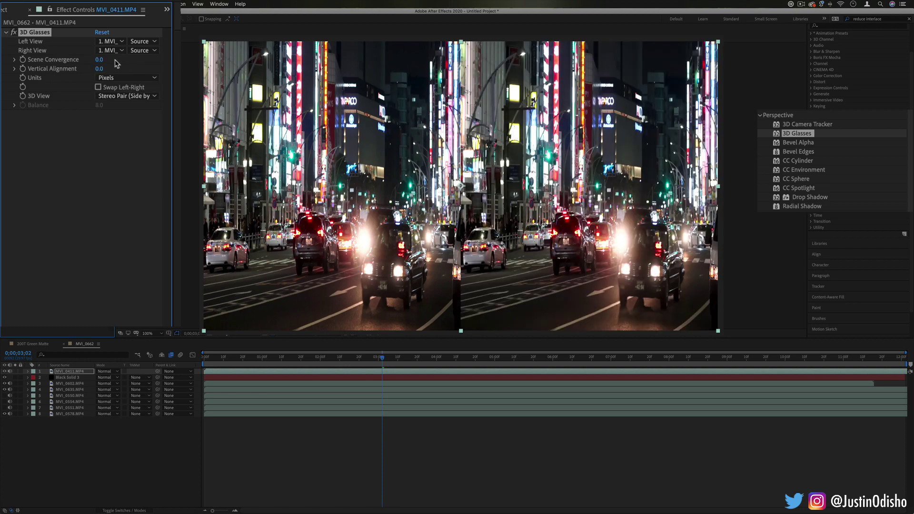
left_click_drag(99, 60, 147, 82)
Cycle 3D View through red/green anaglyph, stereo pair, Red Green LR and balanced red/green
left_click(126, 95)
left_click(119, 123)
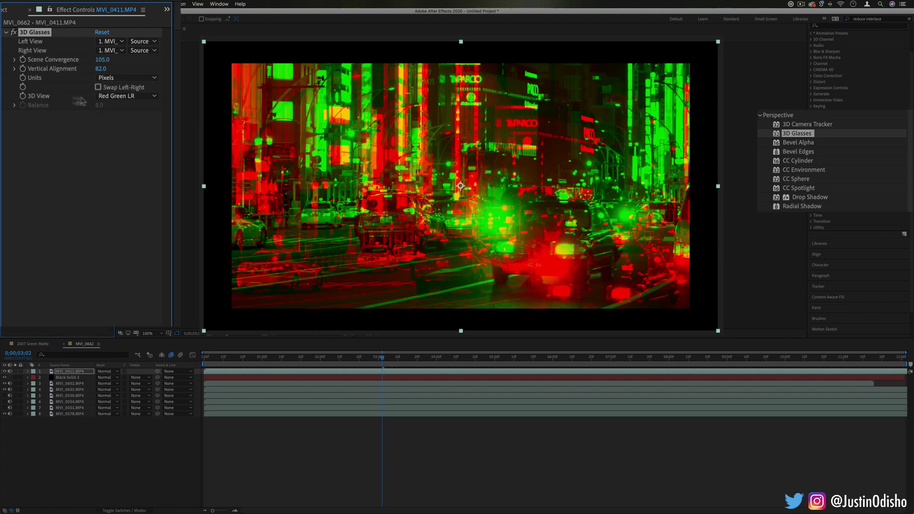
left_click(134, 95)
left_click(133, 98)
left_click(133, 96)
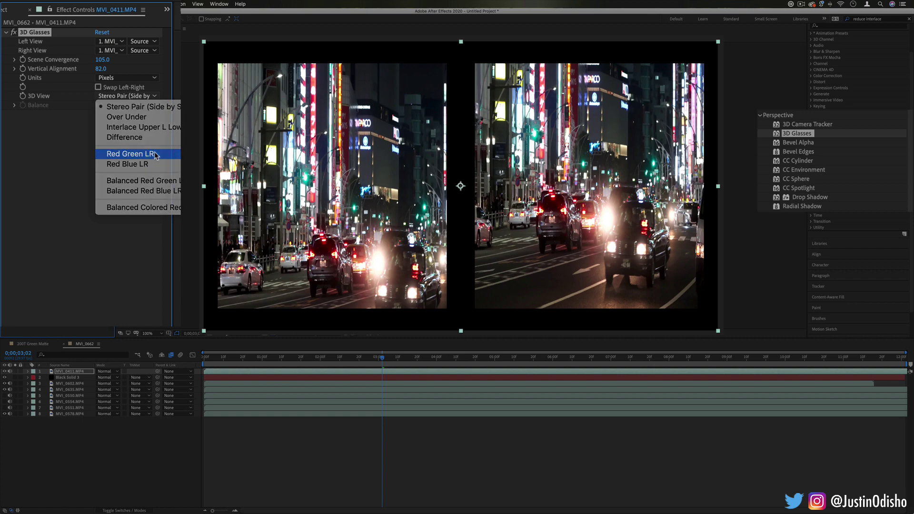
left_click(136, 153)
left_click(134, 96)
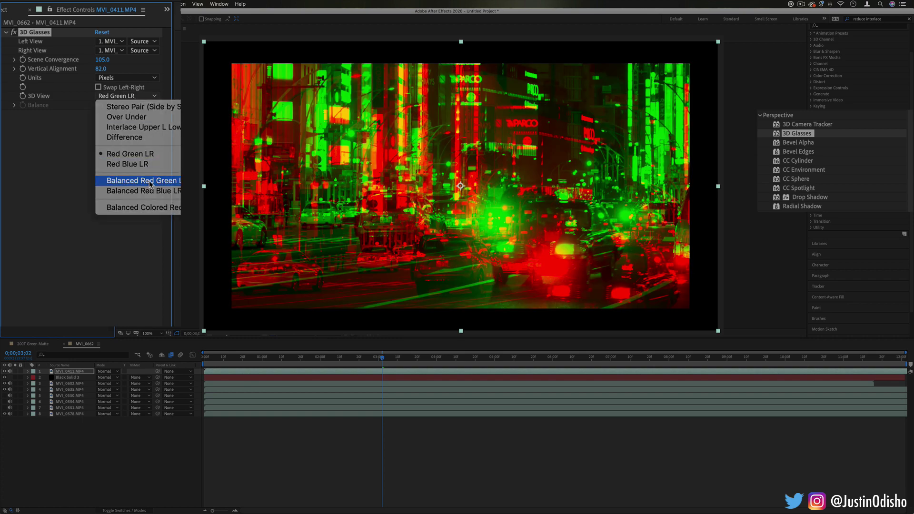
left_click(138, 180)
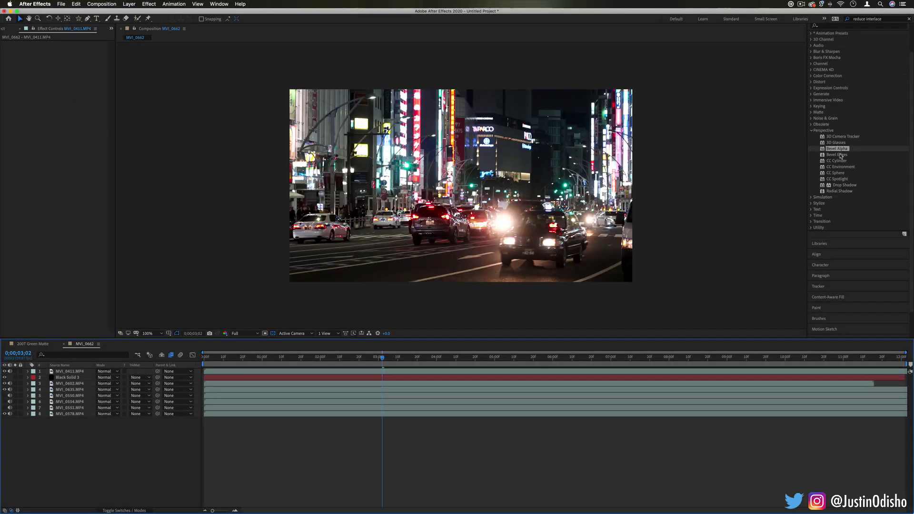
Draw a black star over the footage centre, add an Outer Glow style, then delete it
left_click_drag(78, 18, 102, 49)
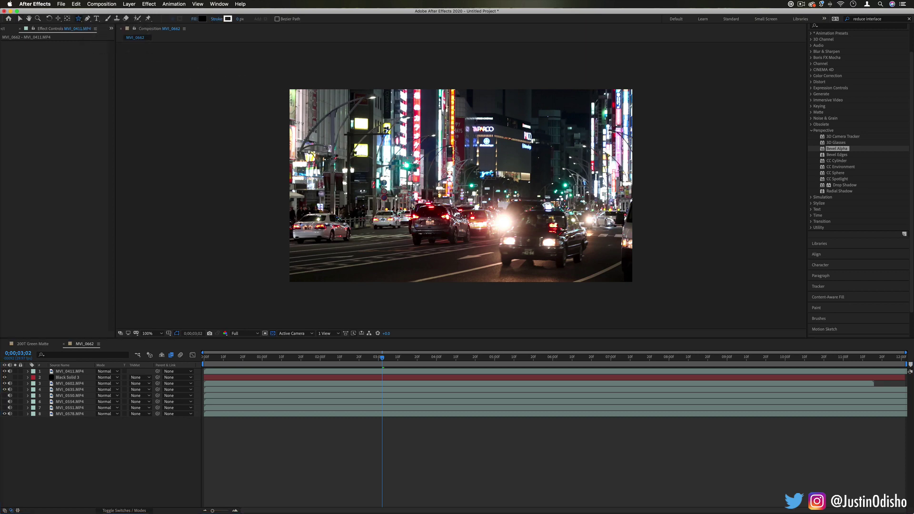
left_click_drag(476, 173, 482, 209)
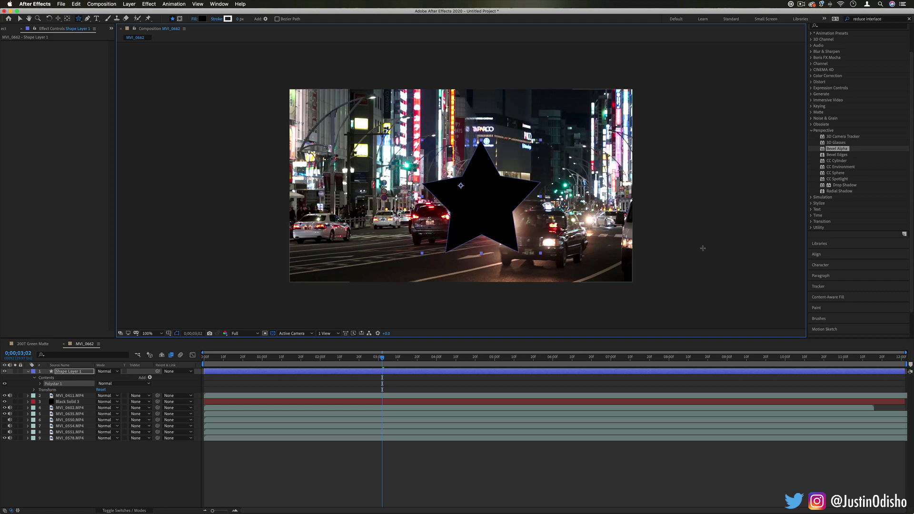
right_click(69, 374)
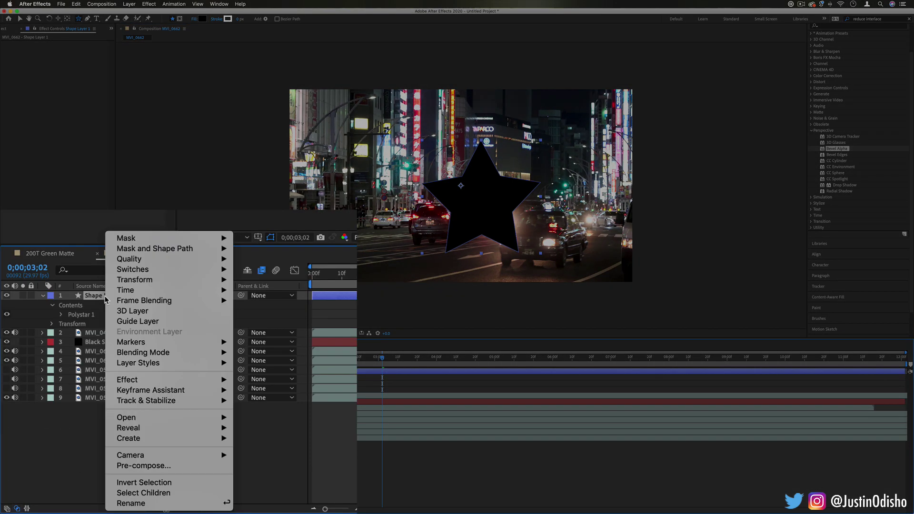
mouse_move(167, 365)
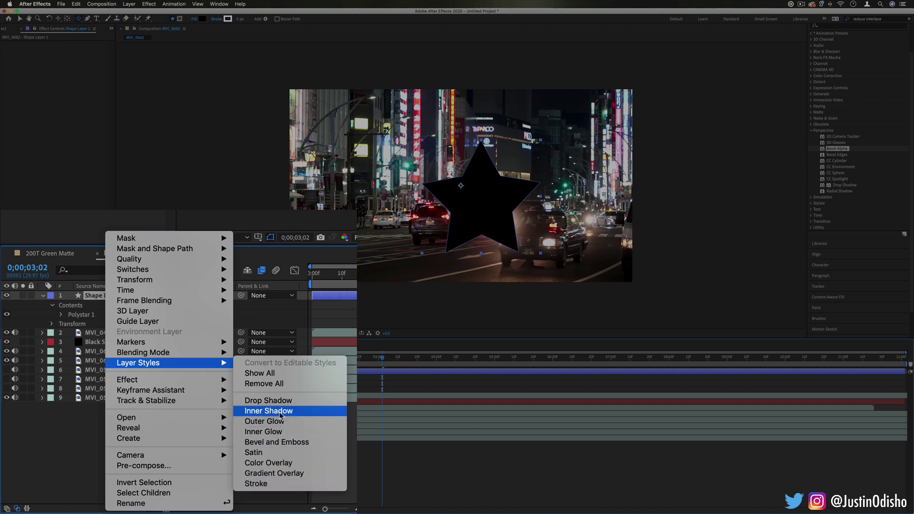
left_click(304, 423)
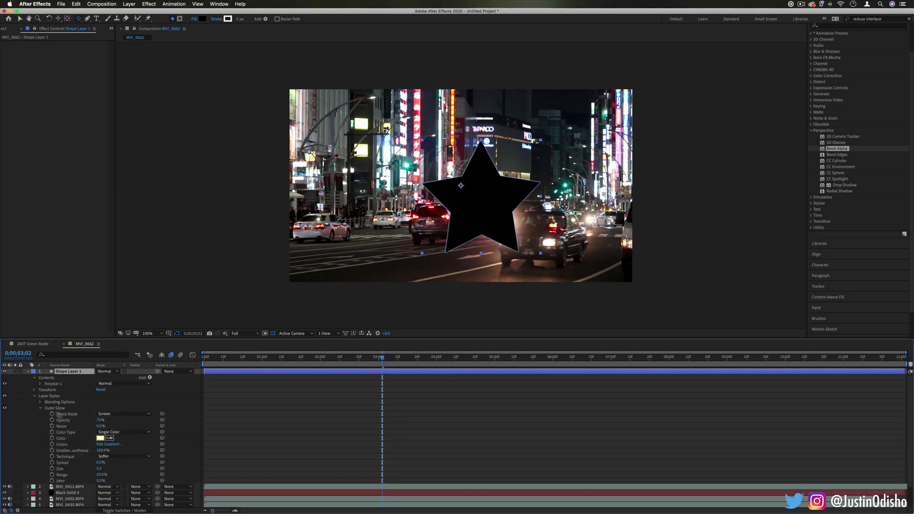
left_click(60, 410)
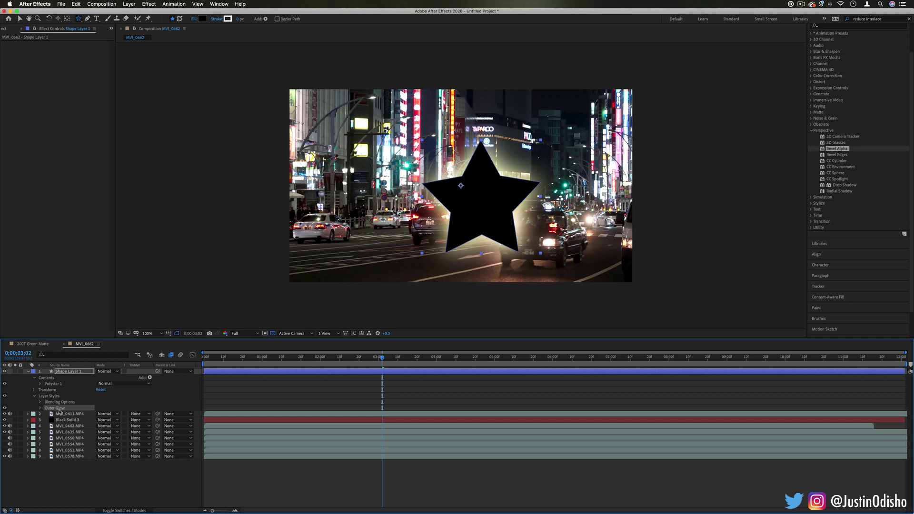
key("Delete")
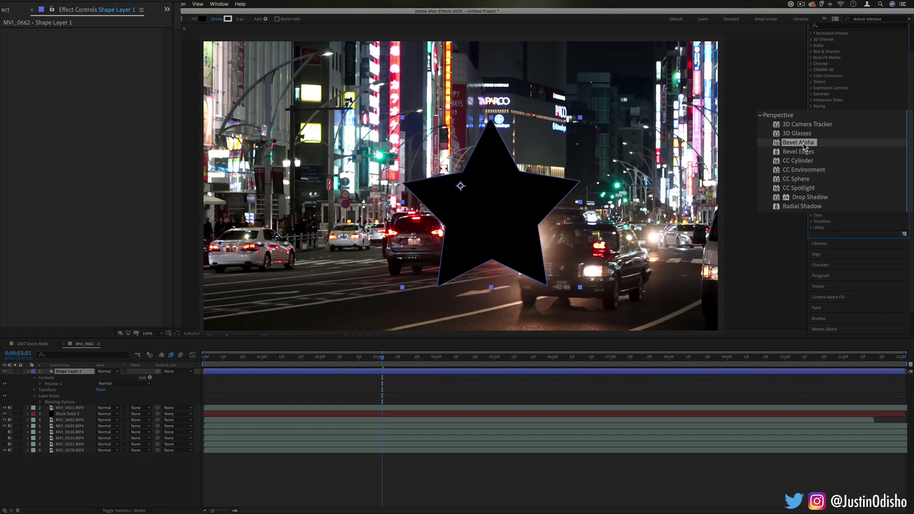
Apply Bevel Alpha to the star with Edge Thickness about 29, then remove it
left_click_drag(805, 146, 503, 198)
left_click_drag(101, 41, 174, 57)
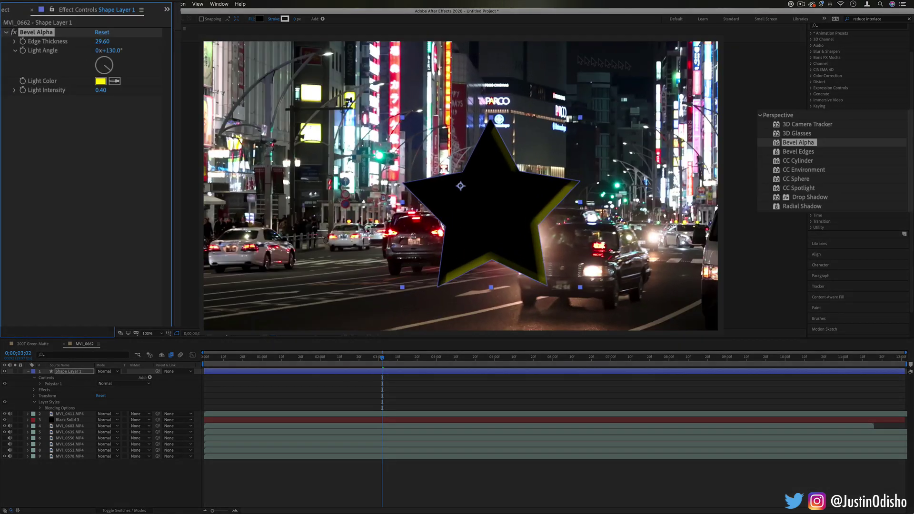
key("Delete")
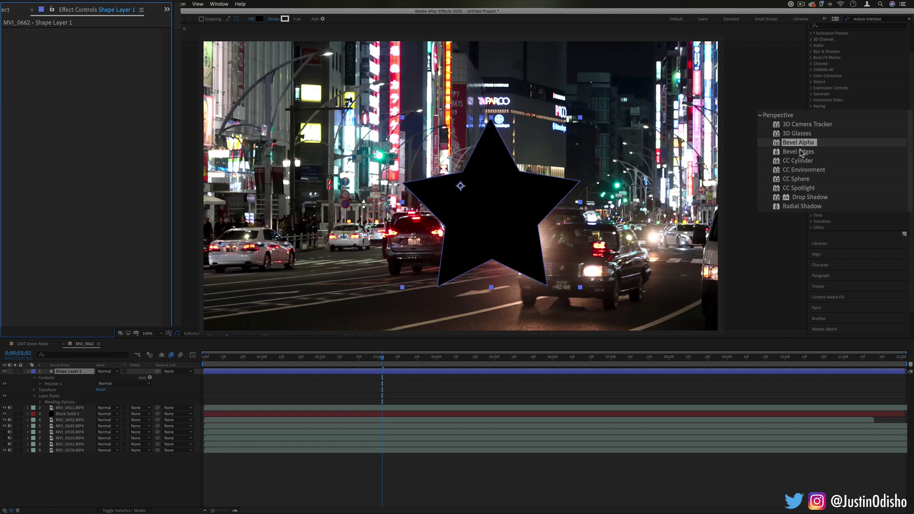
Apply Bevel Edges to the star, increase its edge thickness, then delete Shape Layer 1
left_click_drag(801, 152, 488, 194)
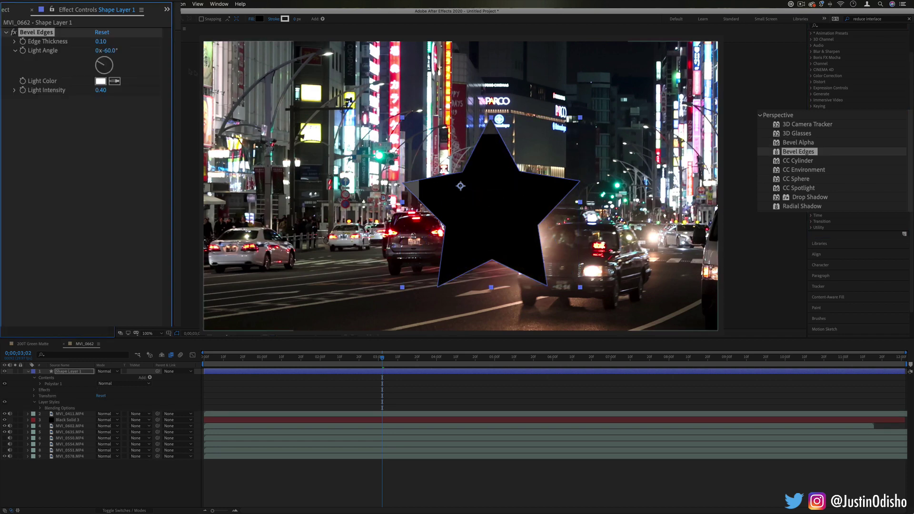
left_click_drag(101, 42, 115, 42)
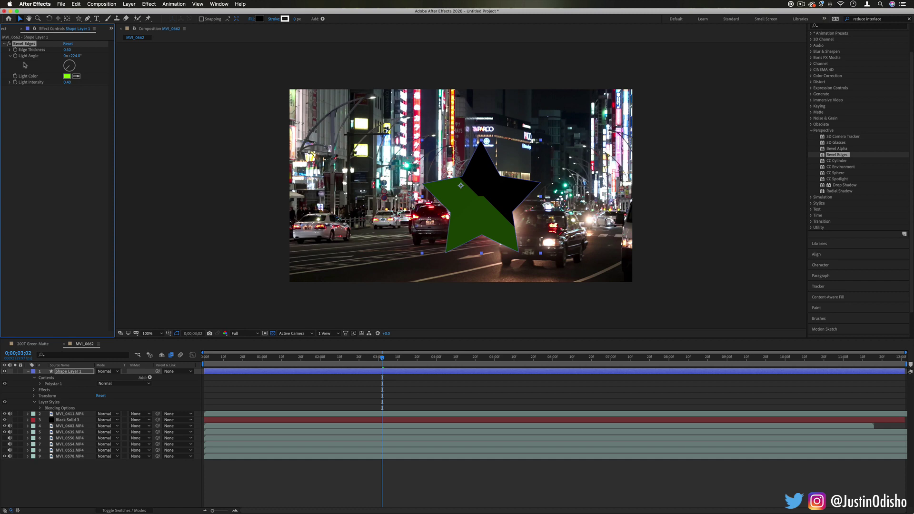
key("Delete")
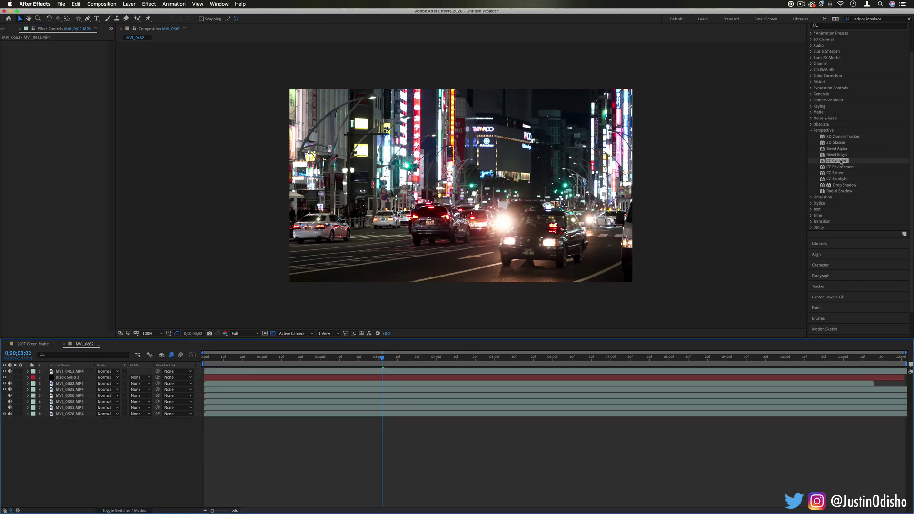
Wrap MVI_0411 onto a CC Cylinder, adjusting radius, horizontal position and Z rotation, then remove it
left_click_drag(841, 161, 35, 59)
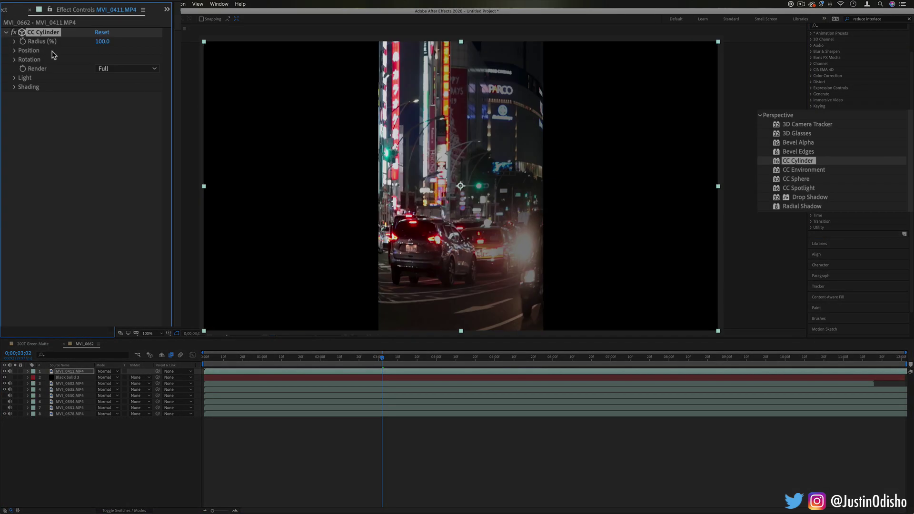
mouse_move(101, 42)
left_mouse_down()
mouse_move(71, 43)
mouse_move(115, 52)
left_mouse_up()
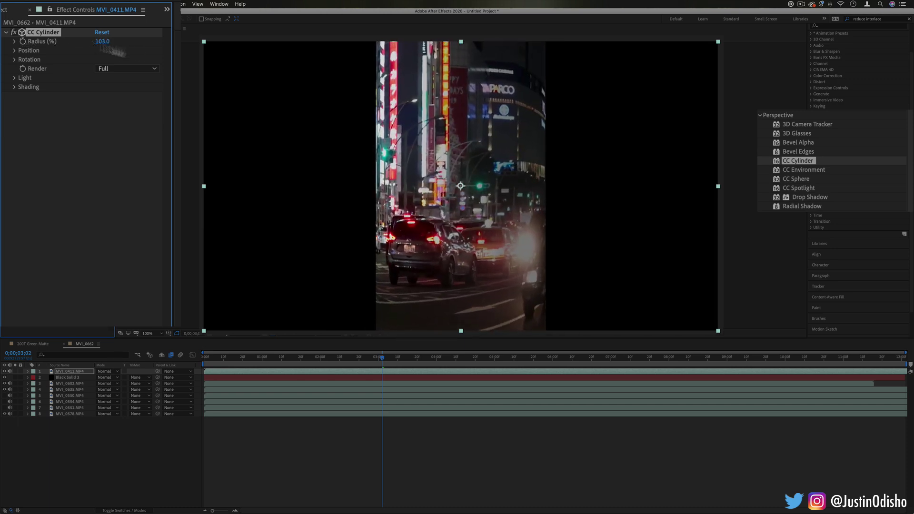
left_click(15, 51)
left_click_drag(101, 59, 72, 59)
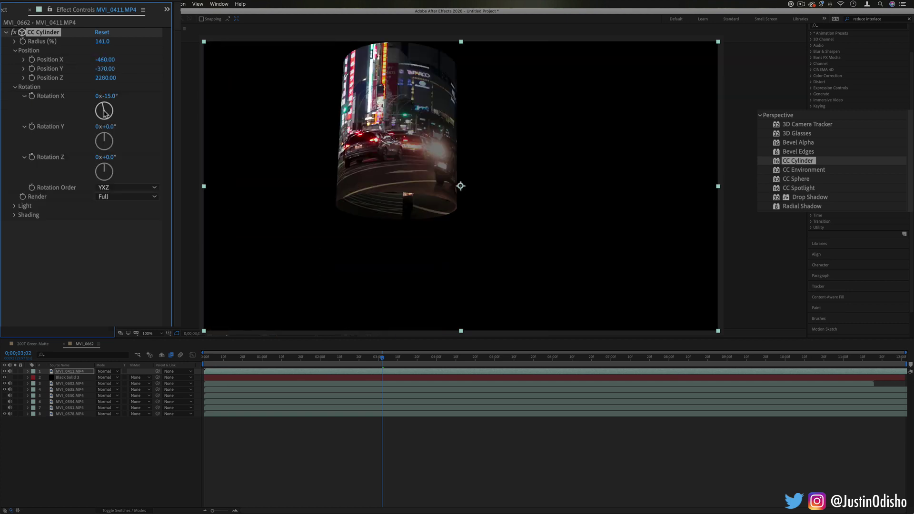
left_click_drag(106, 108, 97, 166)
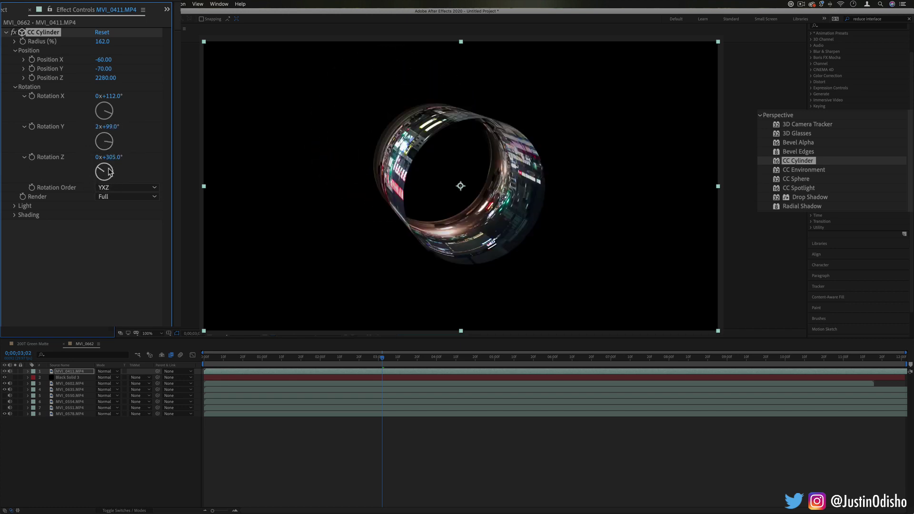
left_click_drag(109, 172, 118, 153)
key("Delete")
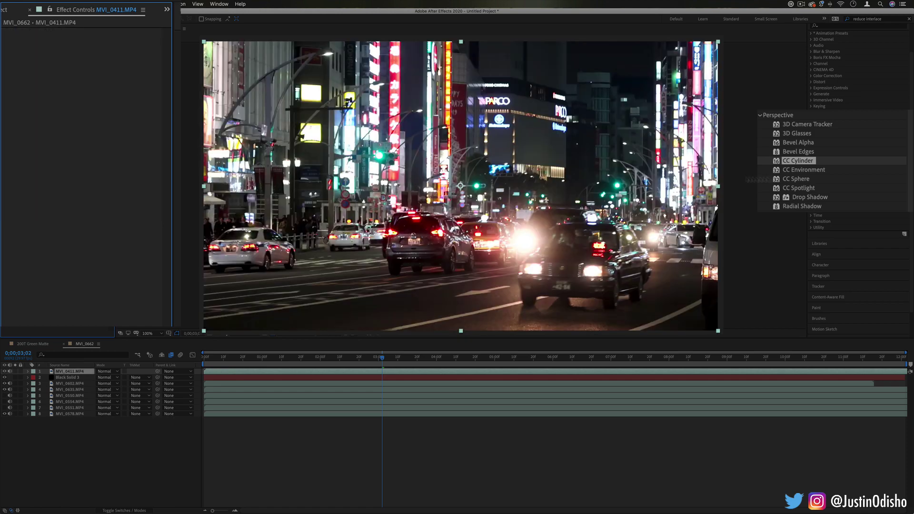
Apply CC Environment to the footage, then delete it again
left_click(812, 172)
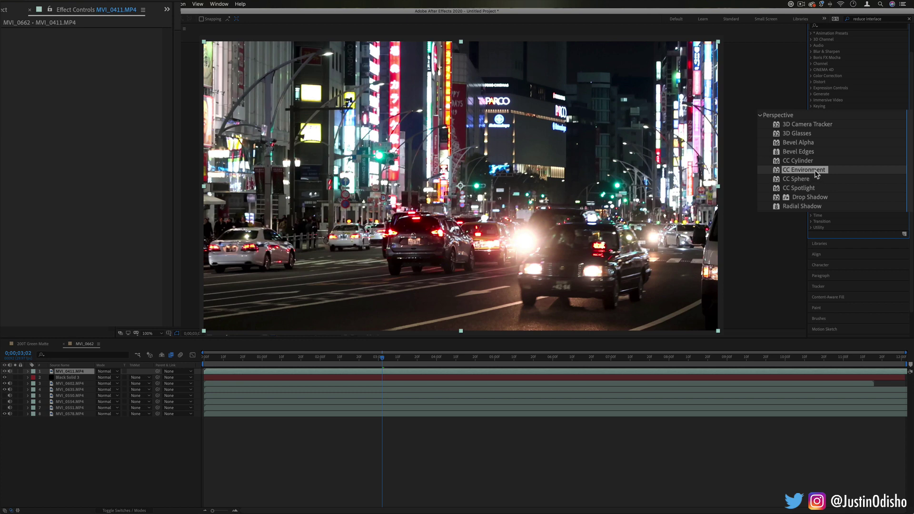
left_click_drag(816, 174, 543, 178)
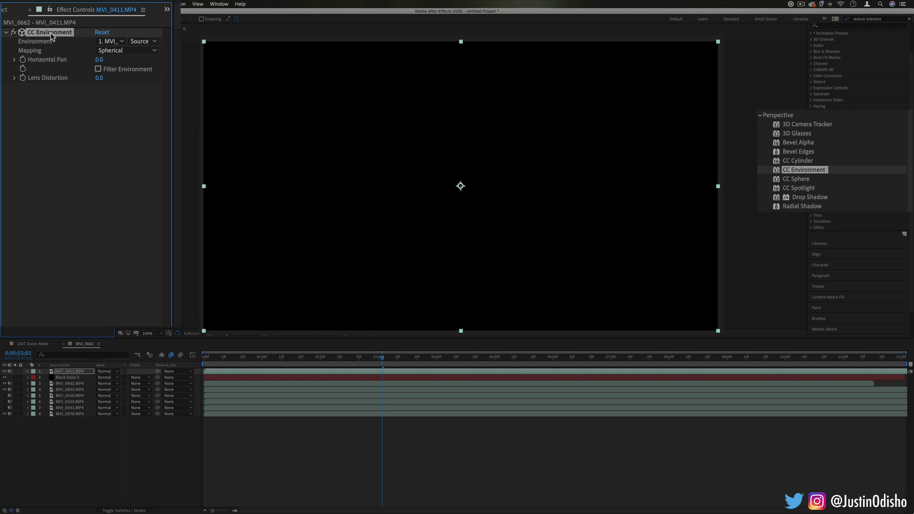
key("Delete")
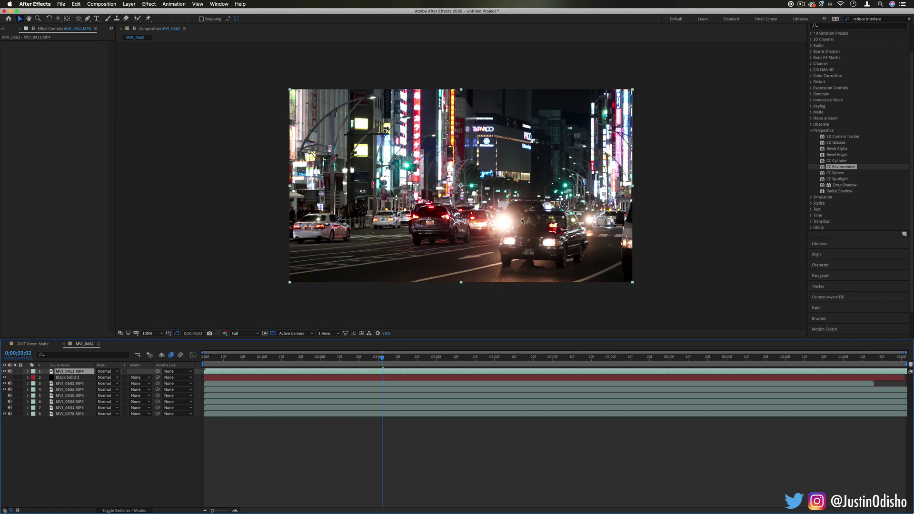
Add a two-node 50mm Camera 1 via Layer > New > Camera, dismissing the 2D-layer warning
left_click(130, 4)
mouse_move(152, 12)
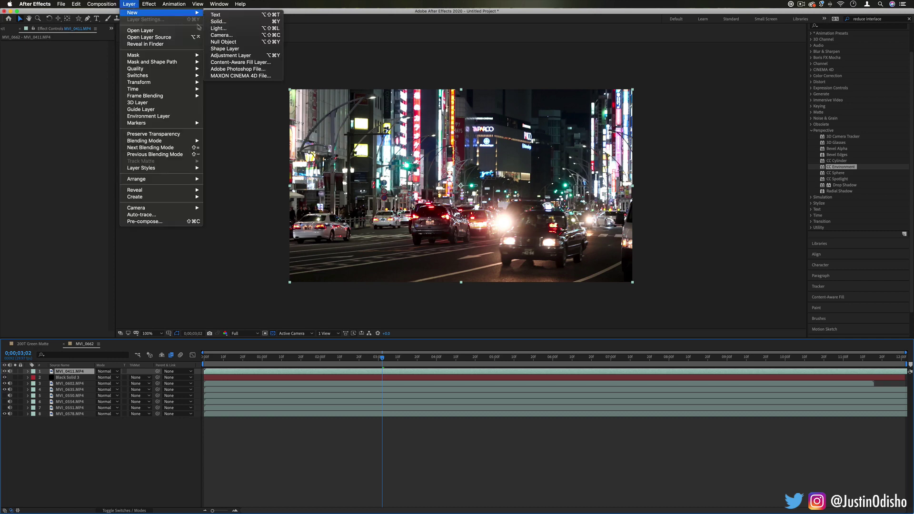
left_click(221, 35)
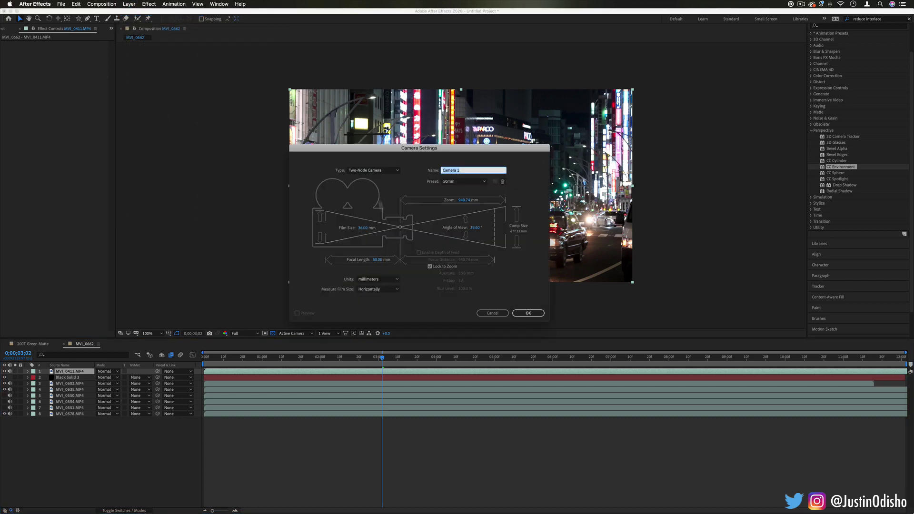
left_click_drag(420, 150, 449, 101)
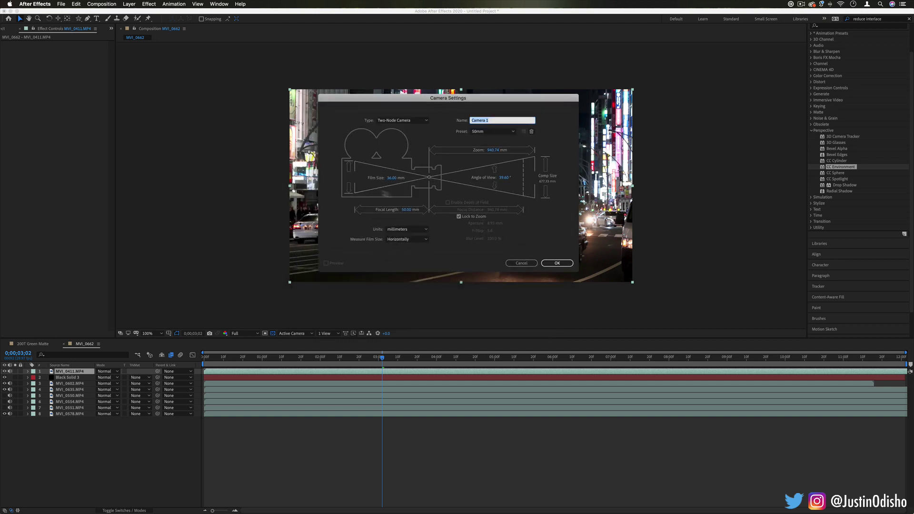
left_click(546, 265)
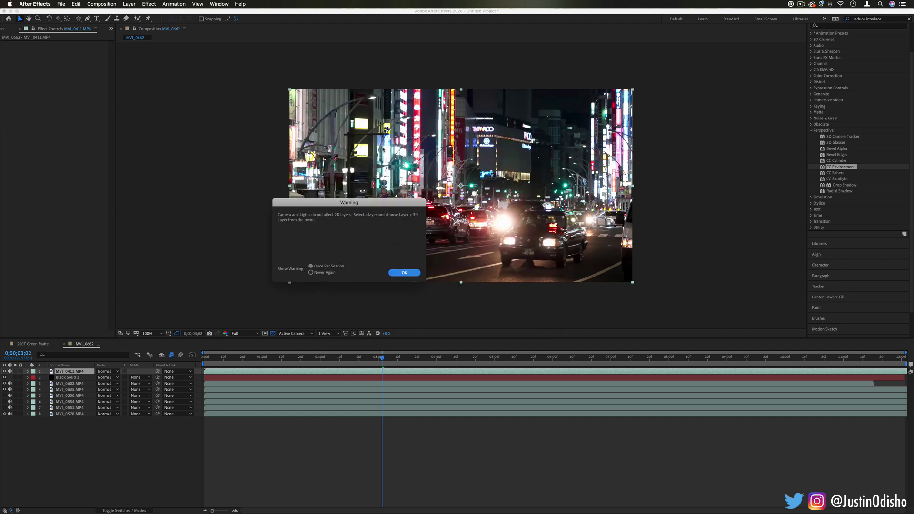
left_click(404, 274)
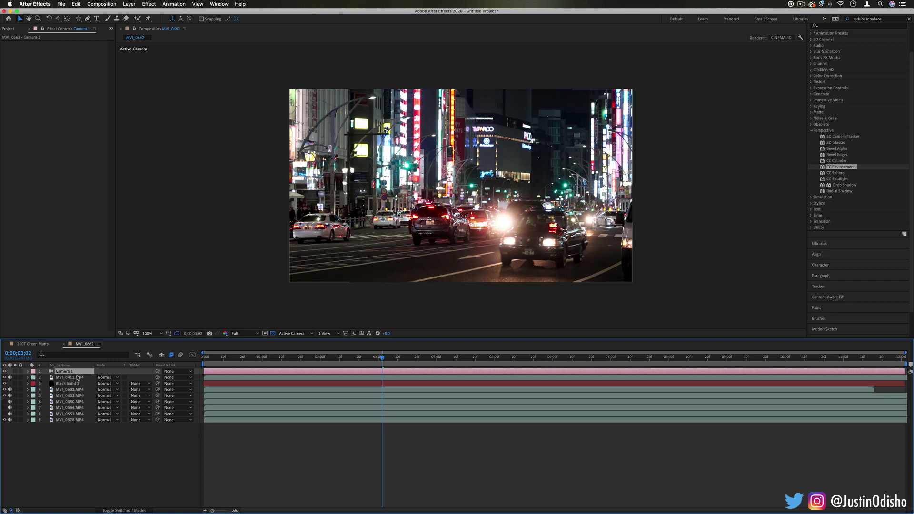
left_click(78, 378)
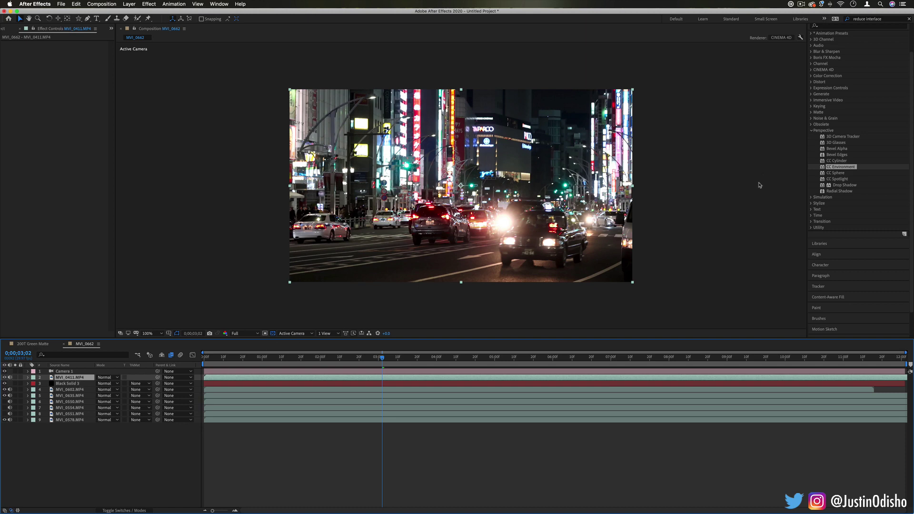
Apply CC Environment to MVI_0411 with Spherical mapping, Lens Distortion 667 and Horizontal Pan 389
double_click(841, 167)
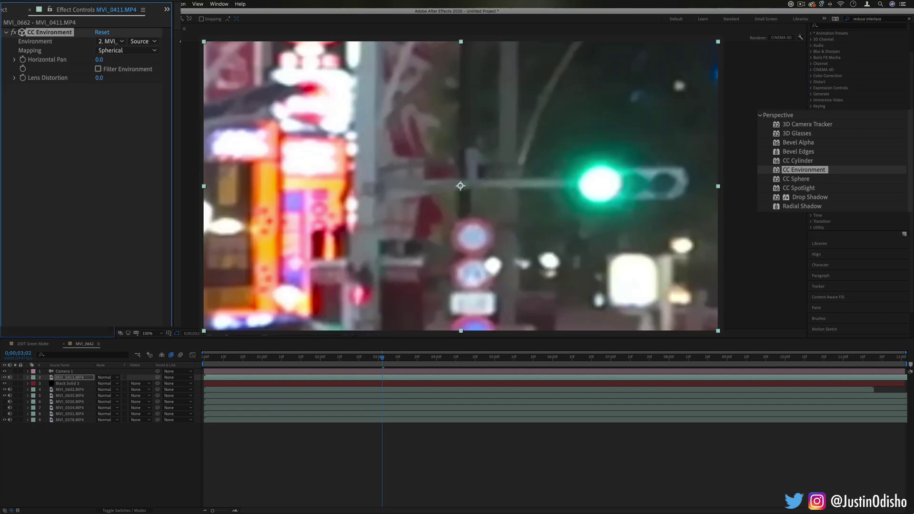
left_click(123, 51)
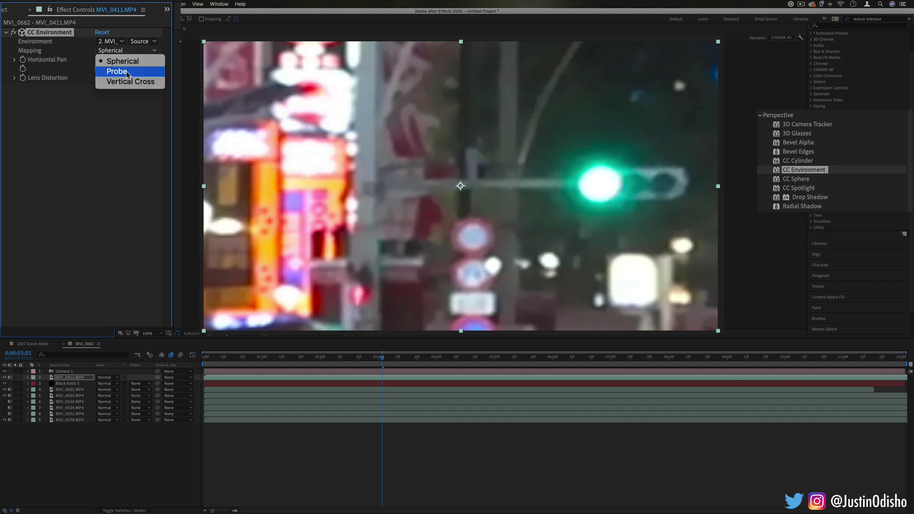
left_click(137, 72)
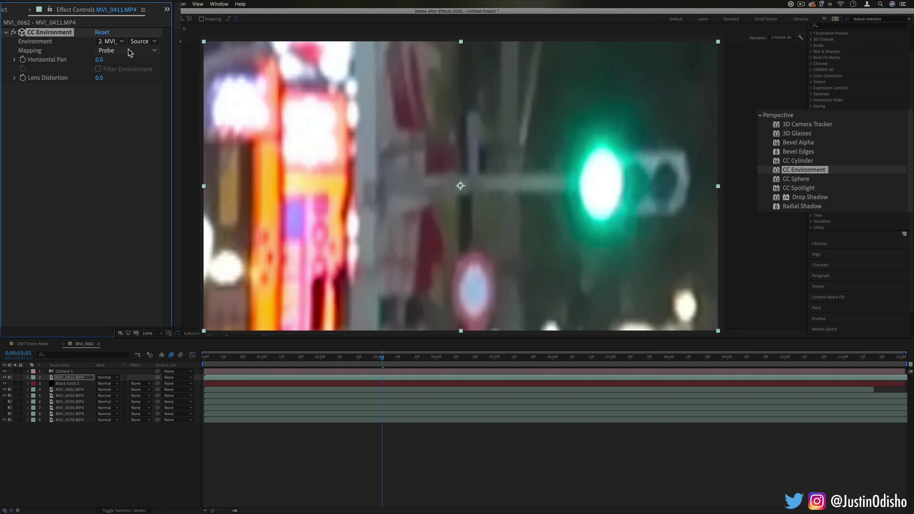
left_click(125, 50)
left_click(119, 62)
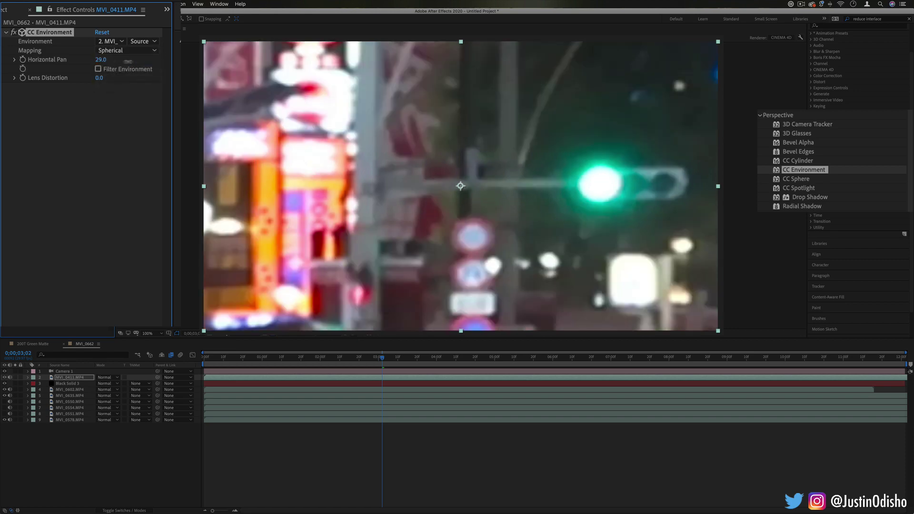
left_click_drag(99, 60, 152, 80)
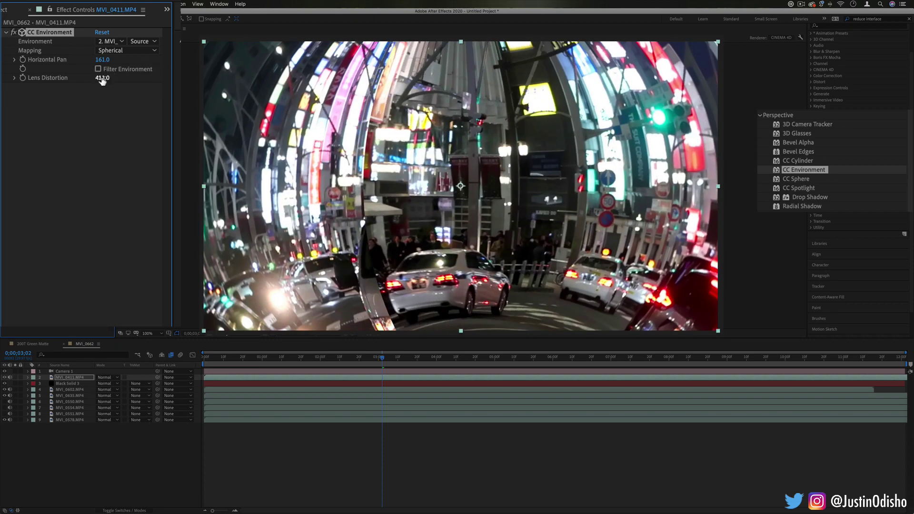
left_click_drag(103, 77, 122, 78)
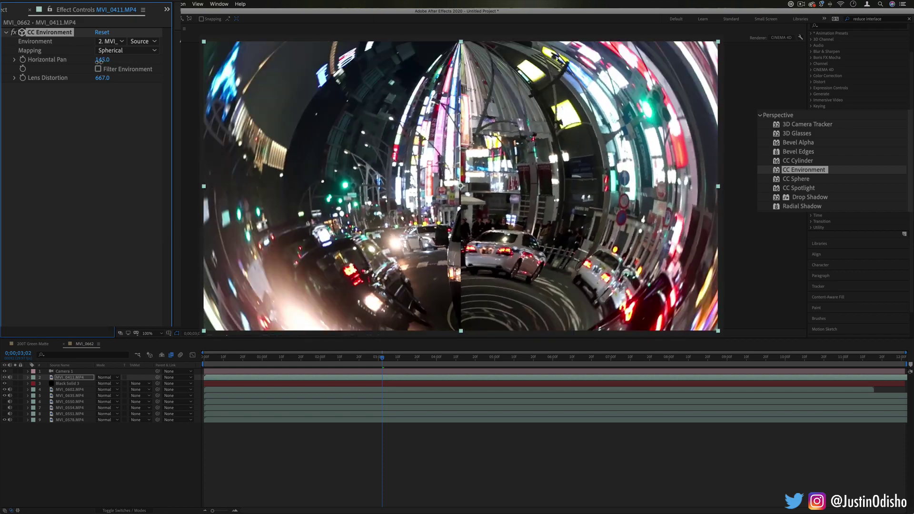
left_click_drag(88, 63, 213, 413)
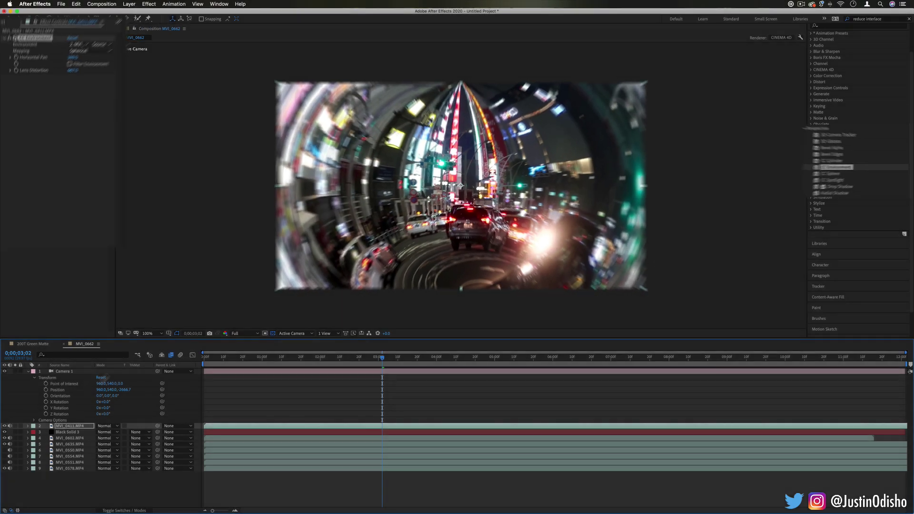
Tilt Camera 1 on X Rotation, move it to X position 1524 and set Z Rotation 83°
left_click(64, 371)
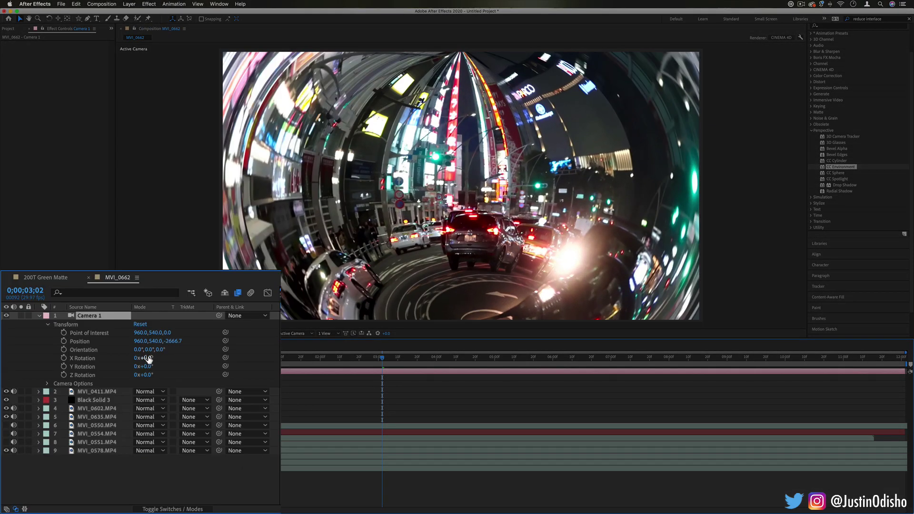
left_click_drag(103, 403, 140, 404)
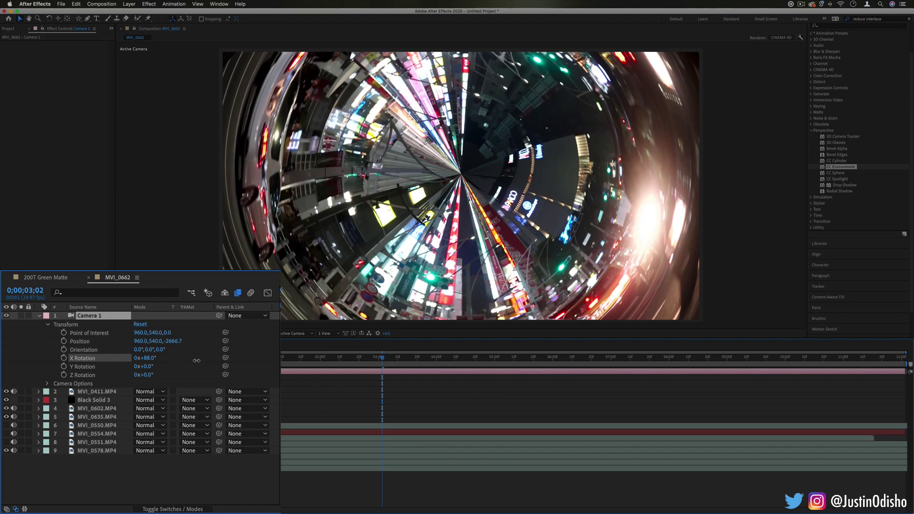
left_click_drag(161, 365, 180, 370)
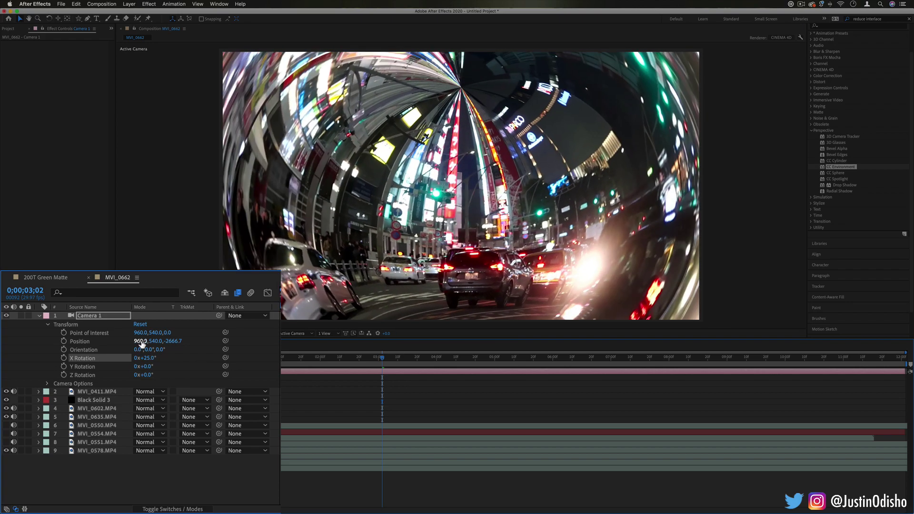
left_click_drag(139, 342, 210, 347)
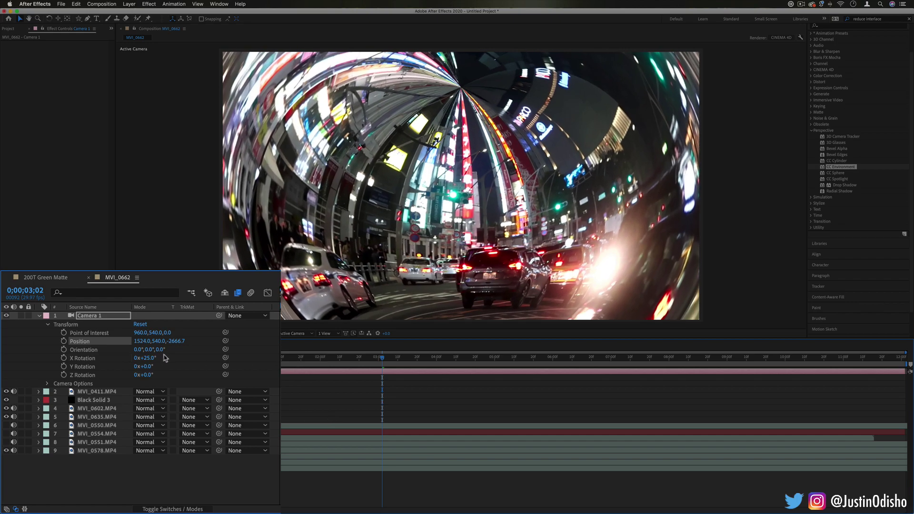
left_click_drag(145, 377, 189, 408)
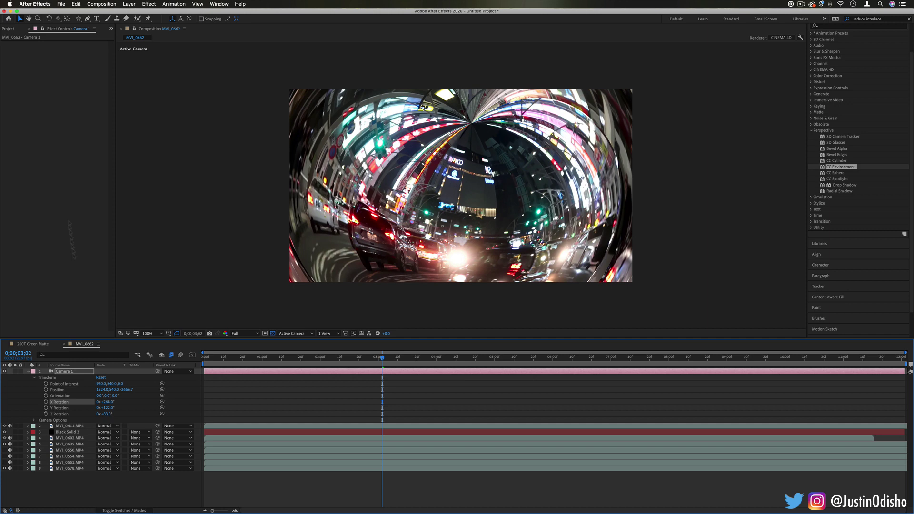
Delete Camera 1 and wrap MVI_0411 in a CC Sphere, lowered to Offset Y 593
key("Delete")
left_click_drag(837, 178, 541, 172)
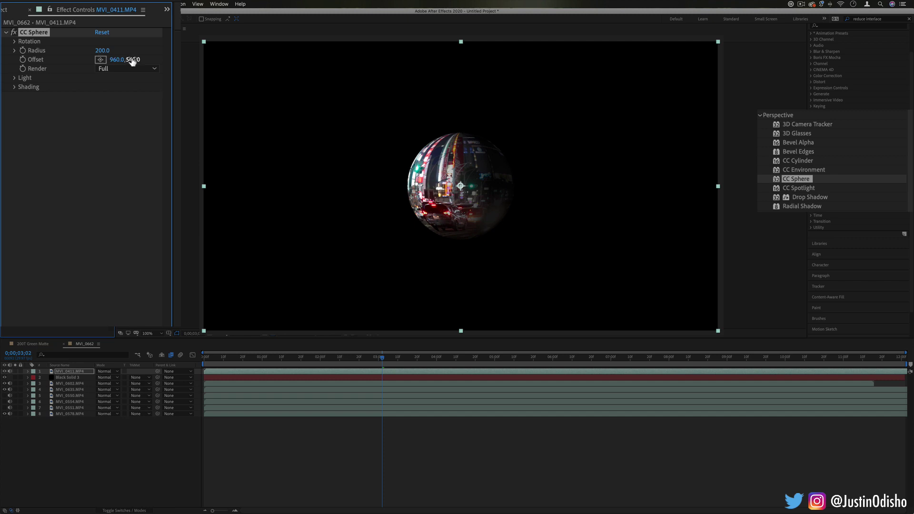
left_click_drag(127, 59, 191, 50)
left_click(15, 78)
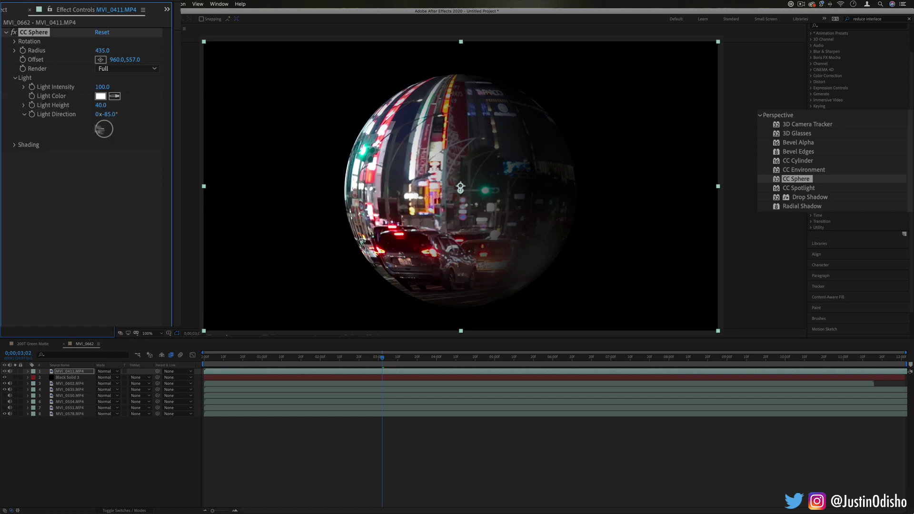
left_click(114, 131)
Relight and remove CC Sphere, then apply CC Spotlight with Height 41
left_click_drag(115, 131, 109, 136)
key("Delete")
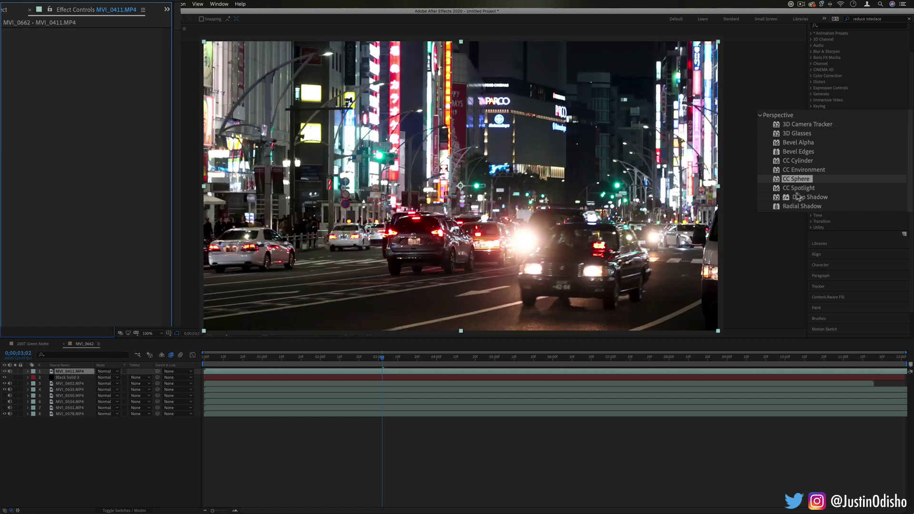
left_click_drag(799, 188, 429, 176)
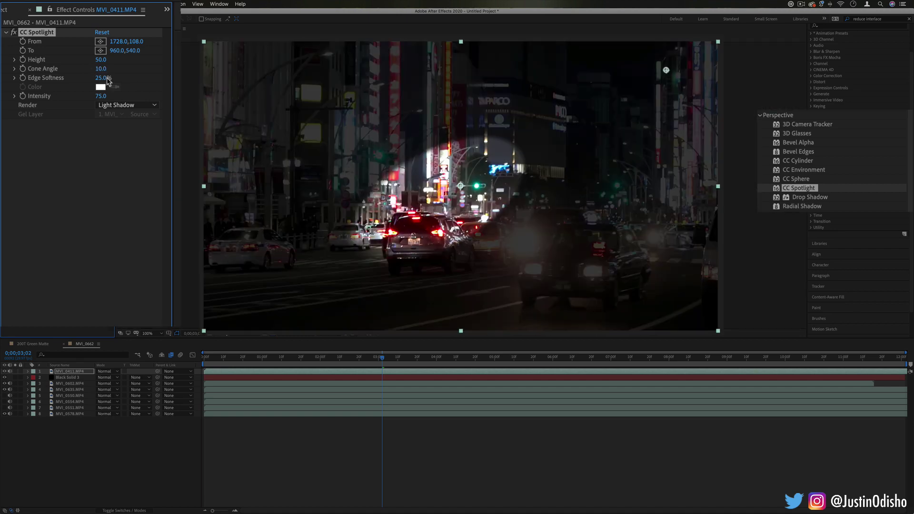
left_click_drag(110, 60, 128, 71)
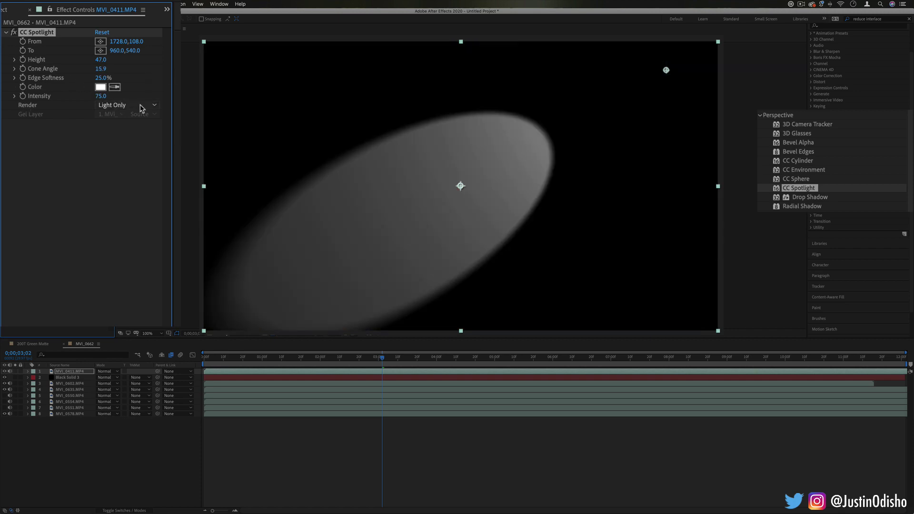
Set the spotlight Render to Light Add and move its source toward the centre-right
left_click(141, 105)
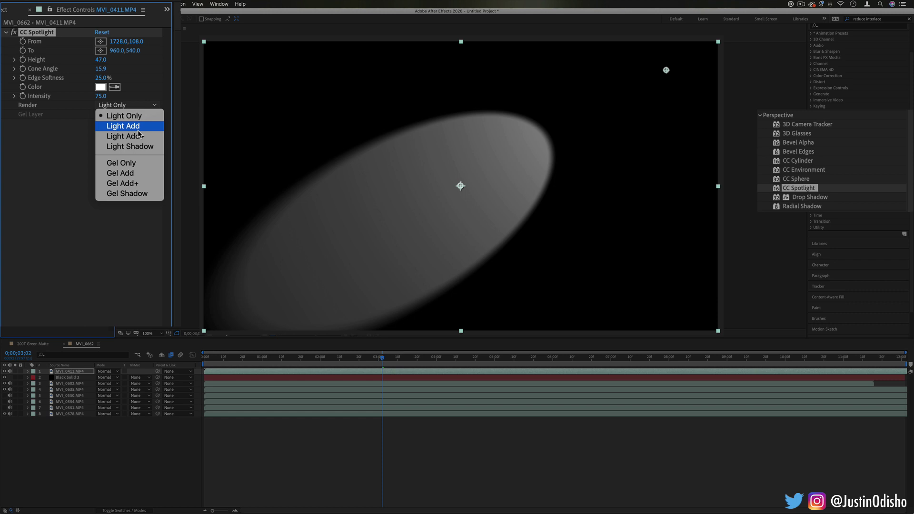
left_click(138, 129)
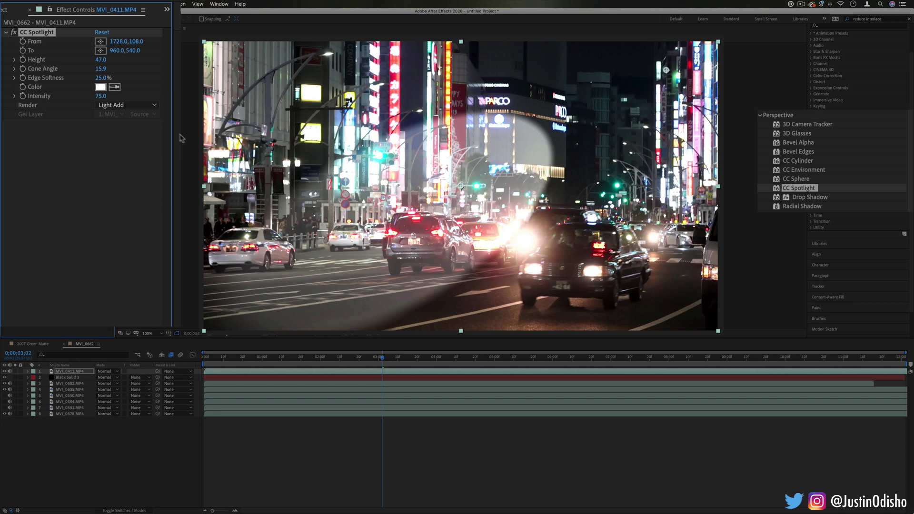
left_click_drag(117, 41, 758, 108)
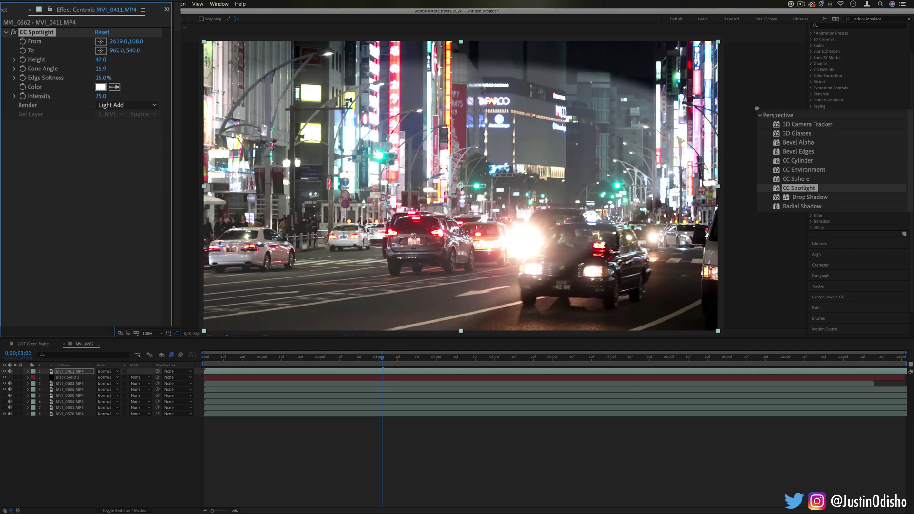
left_click(630, 157)
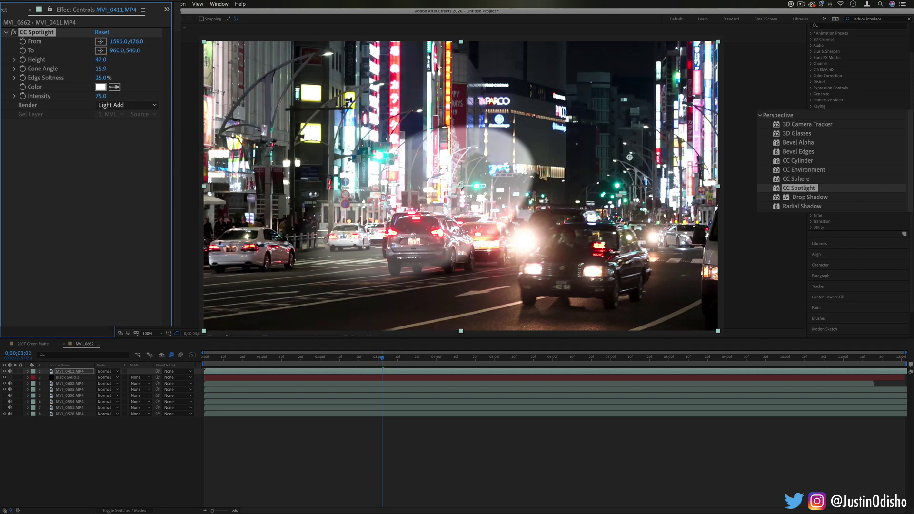
Tint the spotlight pure red, then shift its hue to blue
left_click(100, 86)
left_click(374, 352)
left_click_drag(389, 408, 387, 377)
Confirm the blue spotlight colour, then add a selected 'TEXT' title layer over the street footage
left_click(439, 353)
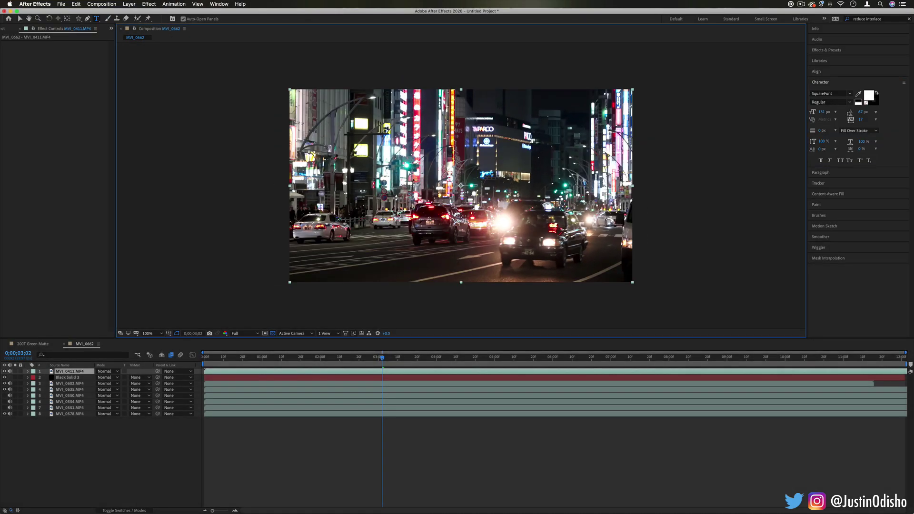
left_click(414, 179)
type("TEXT")
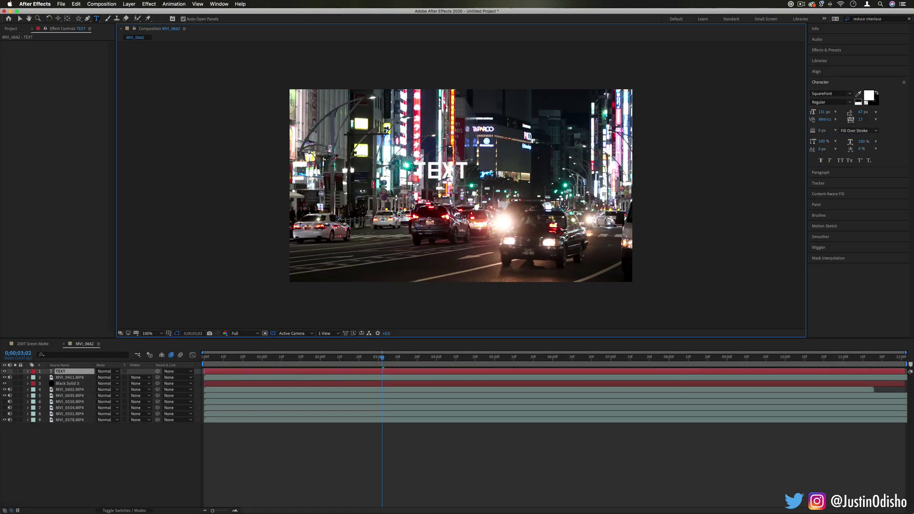
key("shift+Left")
key("shift+Left")
key("shift+Left")
key("shift+Left")
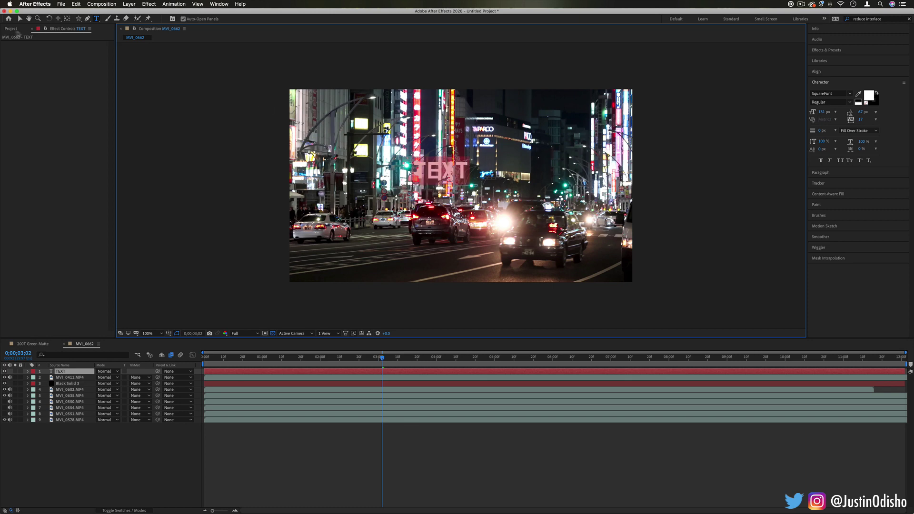
left_click(829, 52)
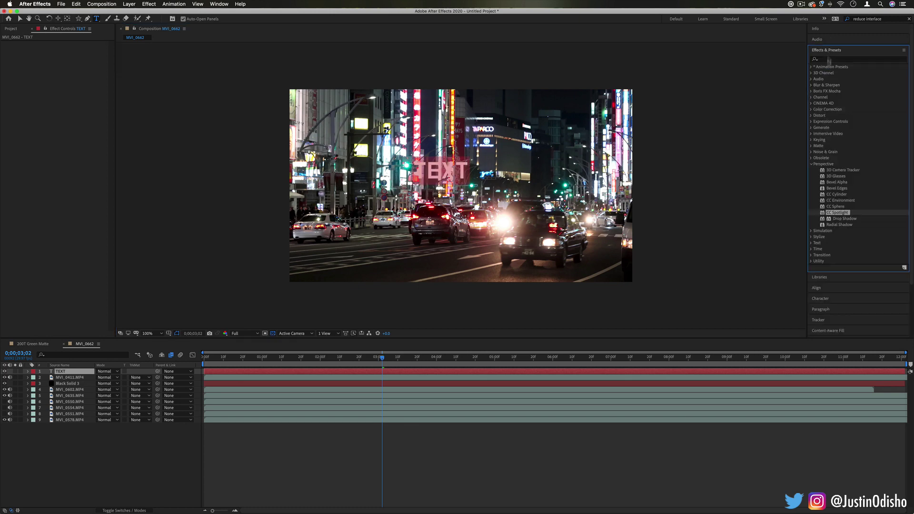
Apply Drop Shadow to TEXT with 100% opacity and shadow colour FF0000
left_click_drag(842, 222, 618, 90)
left_click_drag(97, 49, 174, 47)
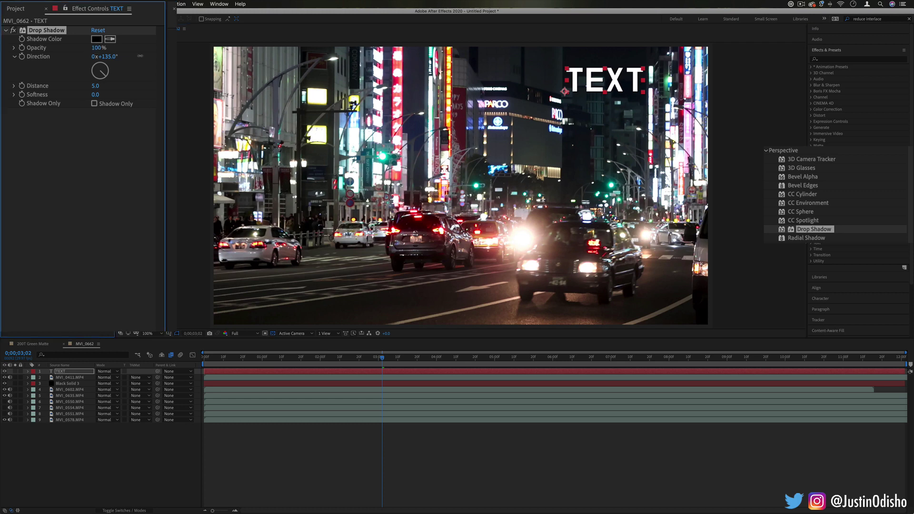
left_click(96, 39)
type("ff0000")
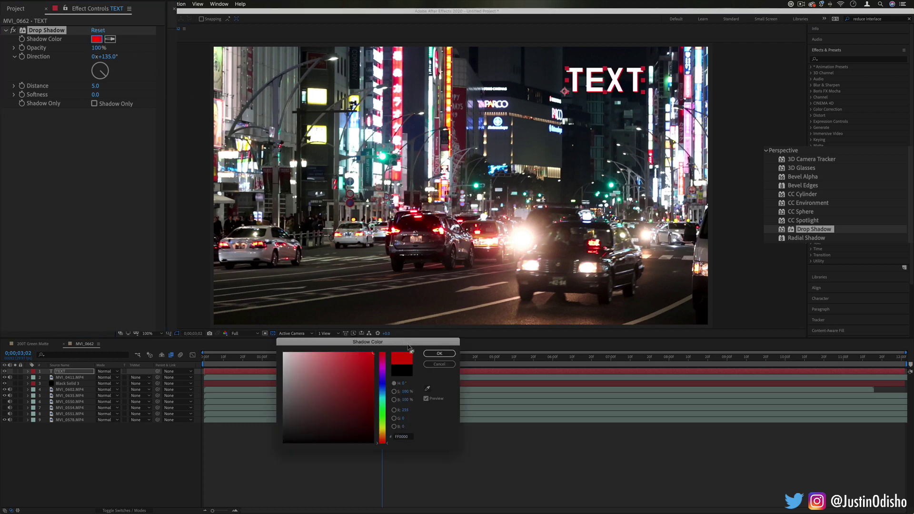
left_click(440, 354)
Push the shadow to distance 28, preview Shadow Only, and rotate its direction
left_click_drag(94, 87, 124, 99)
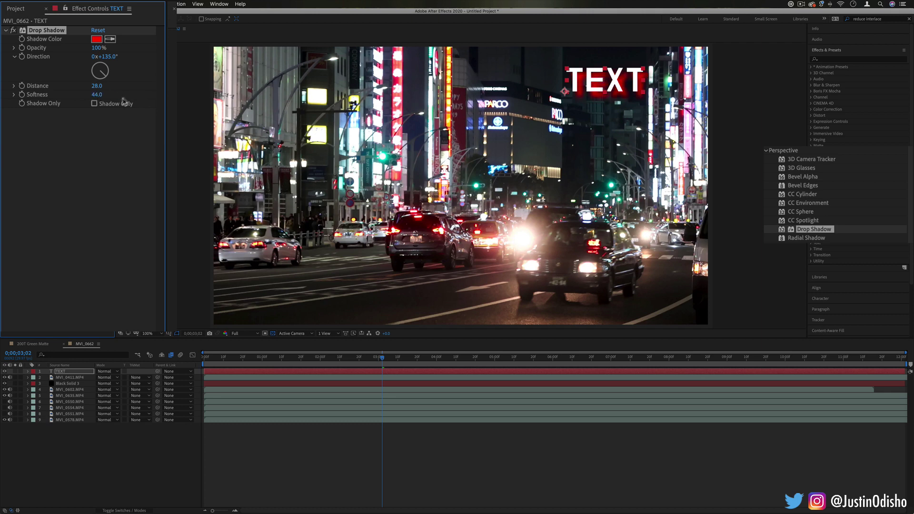
left_click(104, 105)
left_click(104, 104)
left_click_drag(100, 56, 89, 80)
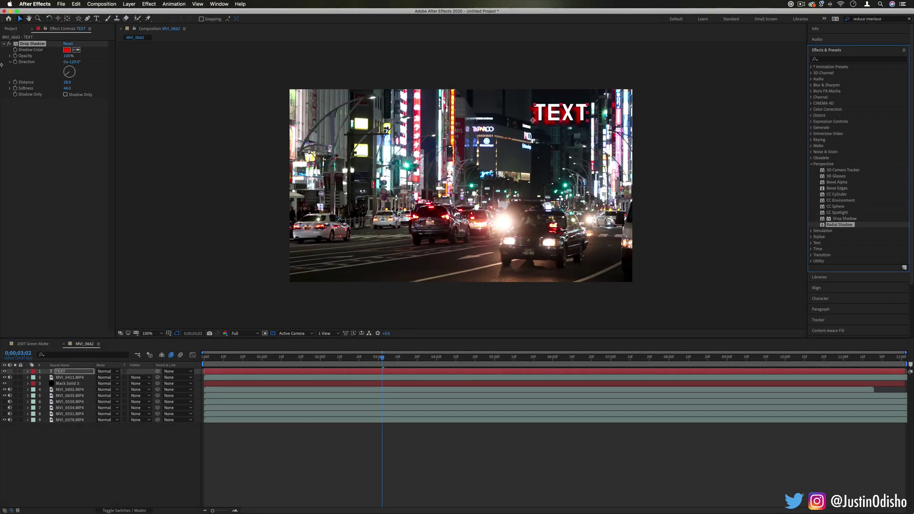
Swap the TEXT layer's Drop Shadow for a pure red Radial Shadow
key("Delete")
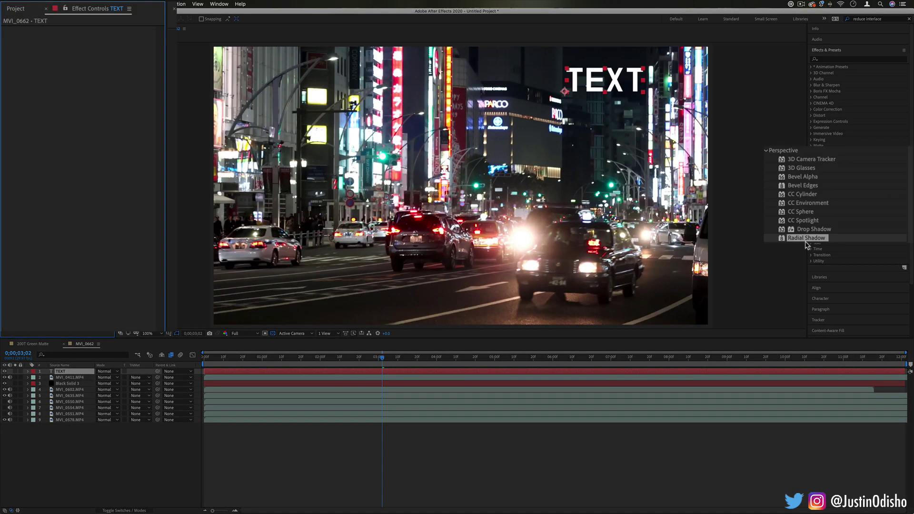
left_click_drag(598, 87, 617, 119)
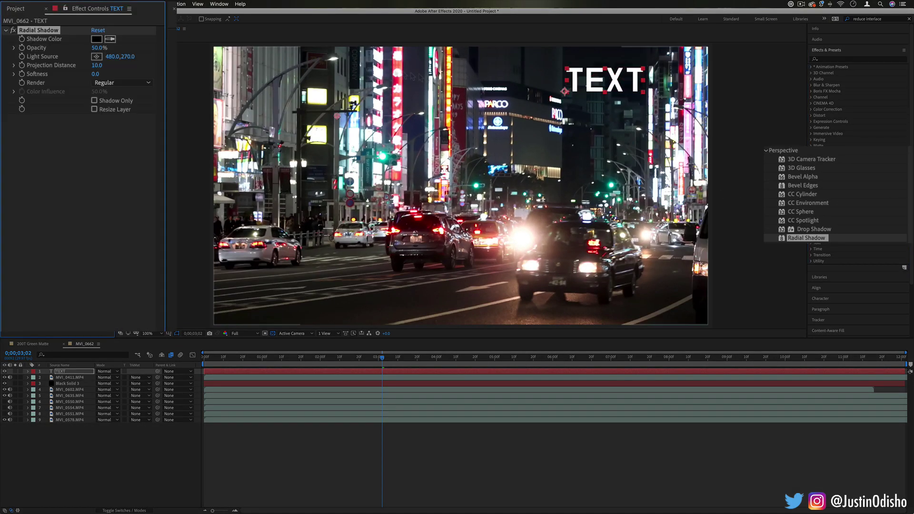
left_click(96, 39)
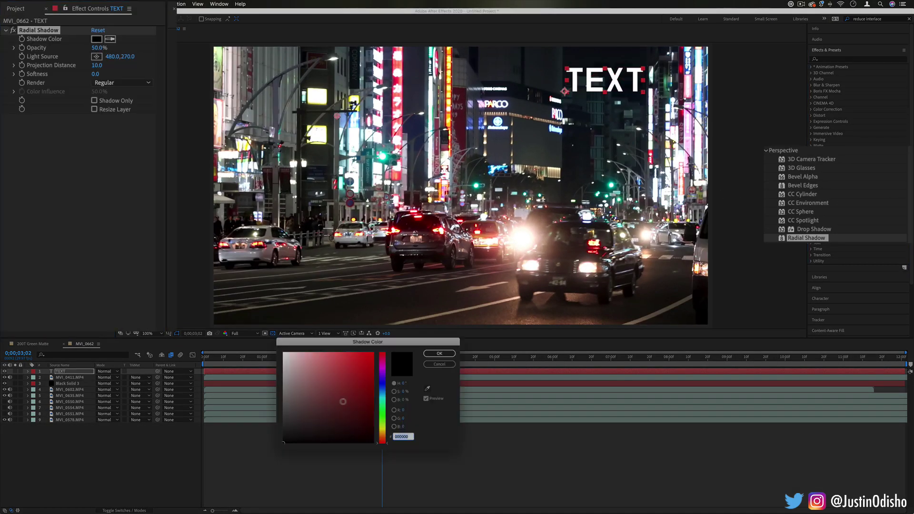
left_click_drag(343, 402, 373, 353)
left_click(440, 354)
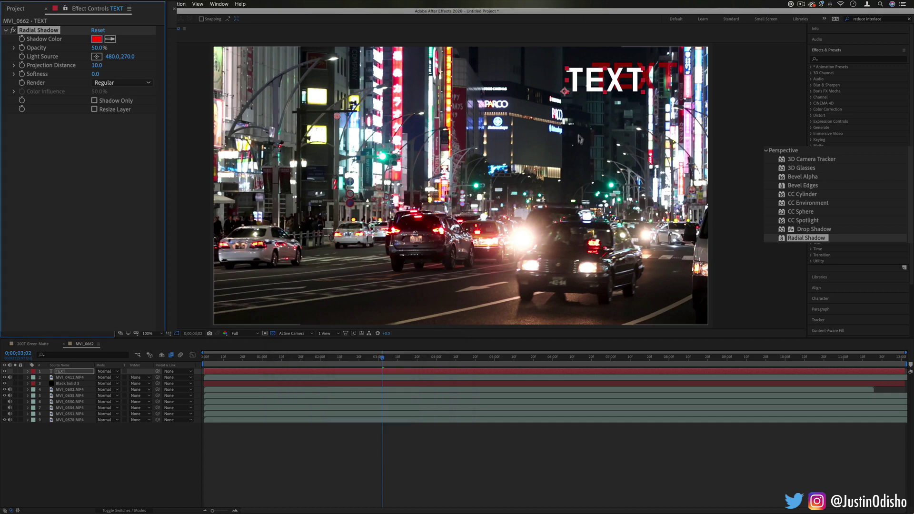
Place the light source so the shadow falls above the letters, projection distance 56.8
left_click(96, 58)
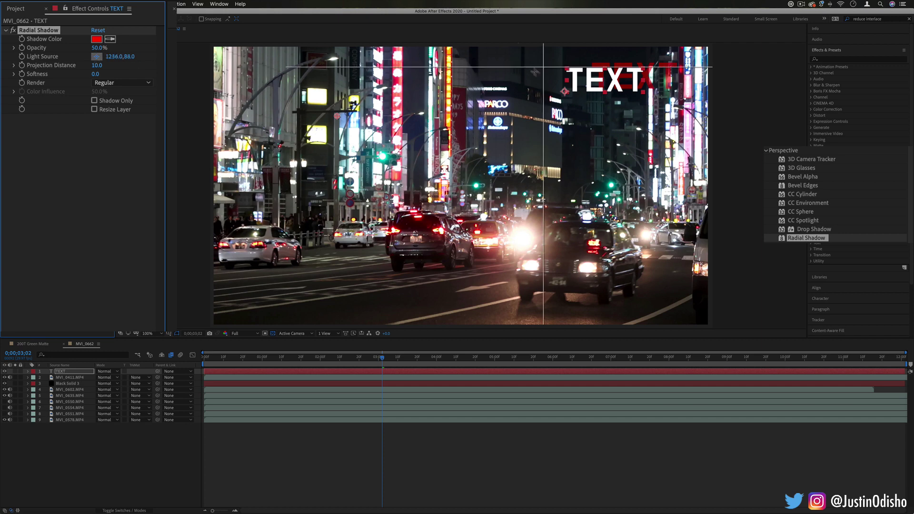
left_click(551, 108)
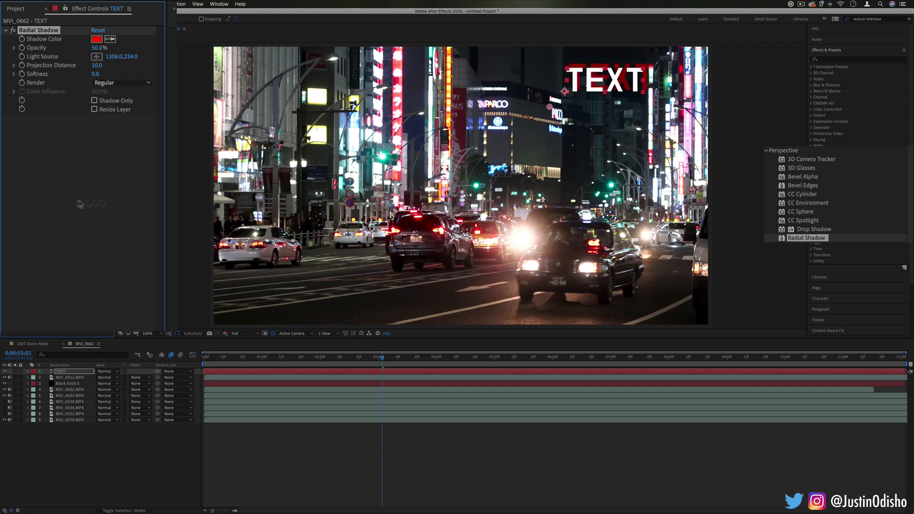
left_click(97, 57)
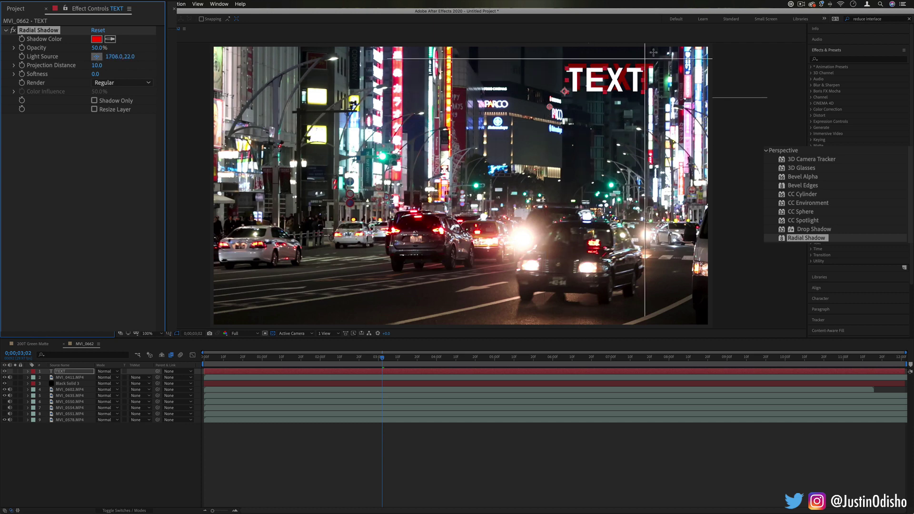
left_click(662, 78)
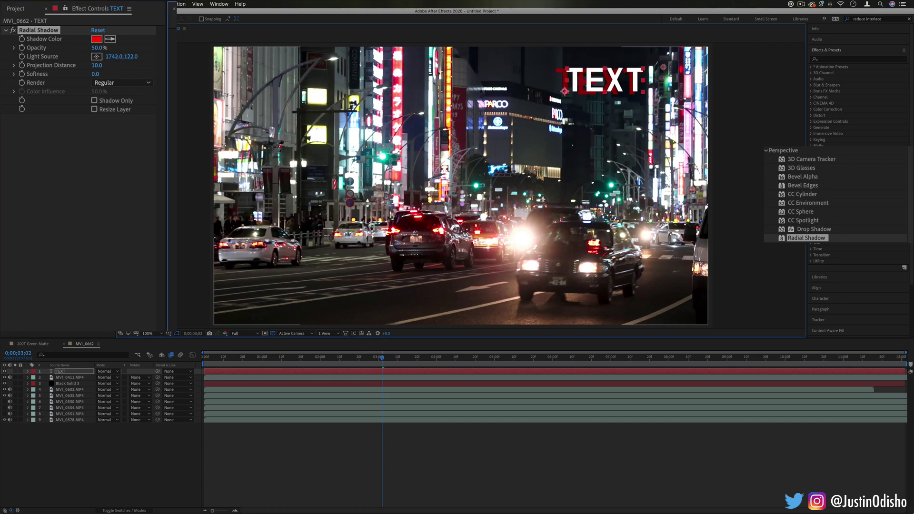
left_click_drag(662, 78, 596, 121)
mouse_move(97, 65)
left_mouse_down()
mouse_move(119, 65)
mouse_move(96, 66)
left_mouse_up()
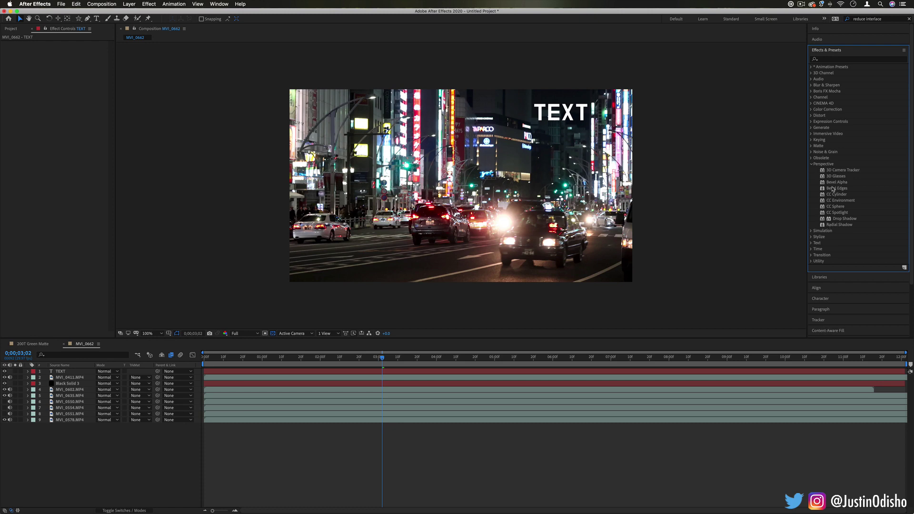
Collapse the Perspective category and expand Simulation, selecting the Card Dance effect
left_click(841, 170)
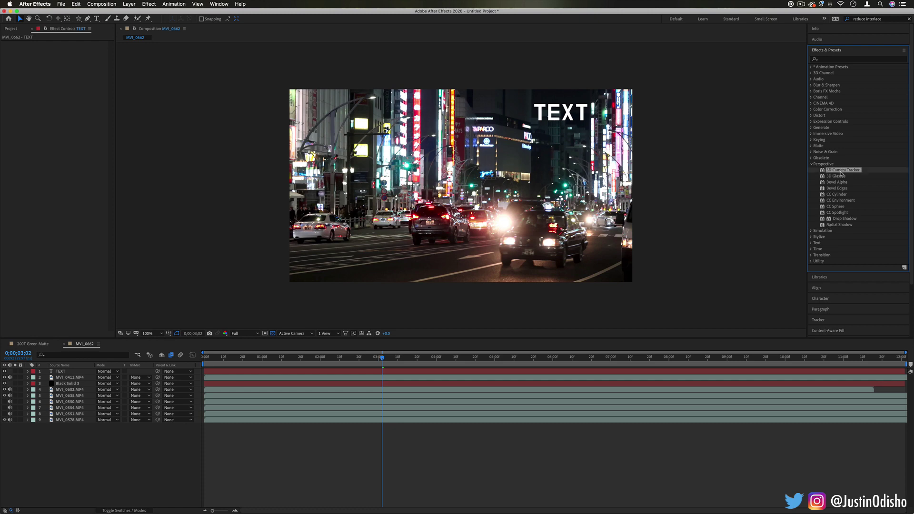
left_click(812, 165)
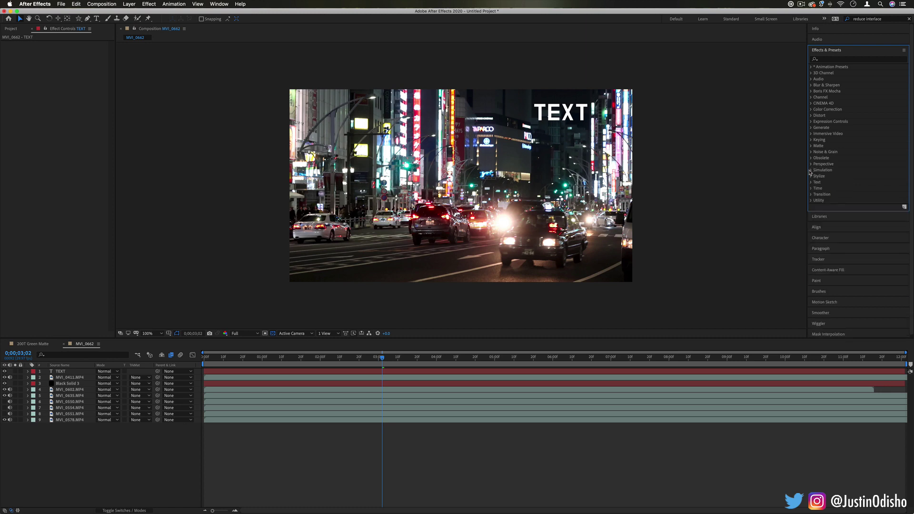
left_click(811, 170)
left_click(832, 177)
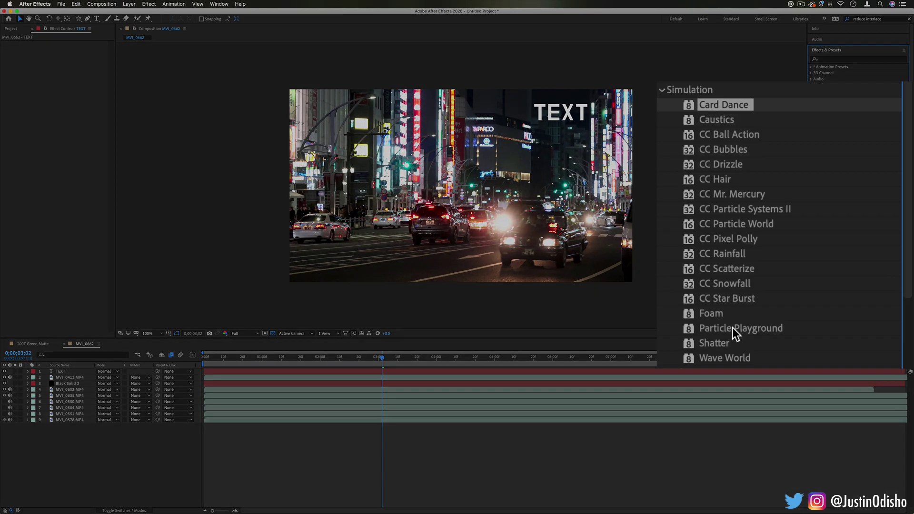